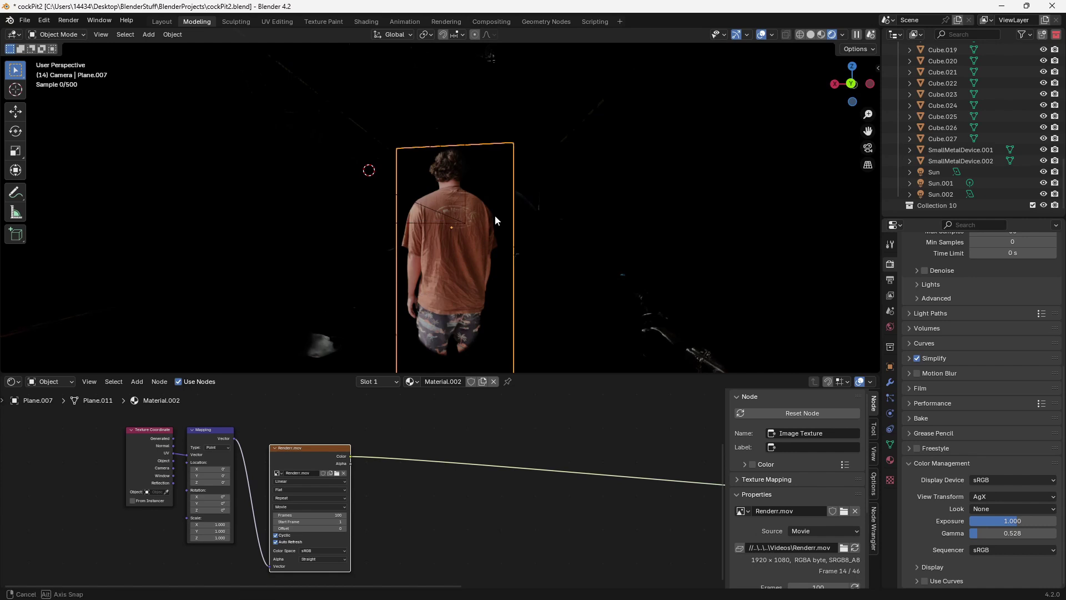
Insert an Emission shader between the Renderr.mov texture's color output and the Material Output, moving the texture node closer to it
{"action": "scroll", "coordinate": [515, 215], "scroll_direction": "up", "scroll_amount": 3}
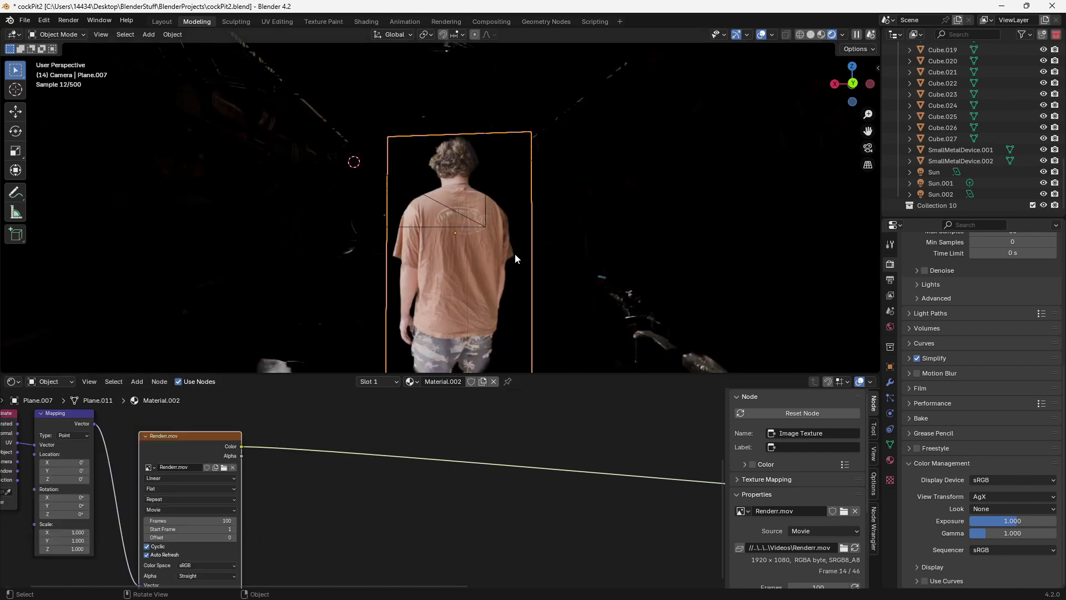
{"action": "middle_click_drag", "start_coordinate": [548, 261], "coordinate": [462, 191]}
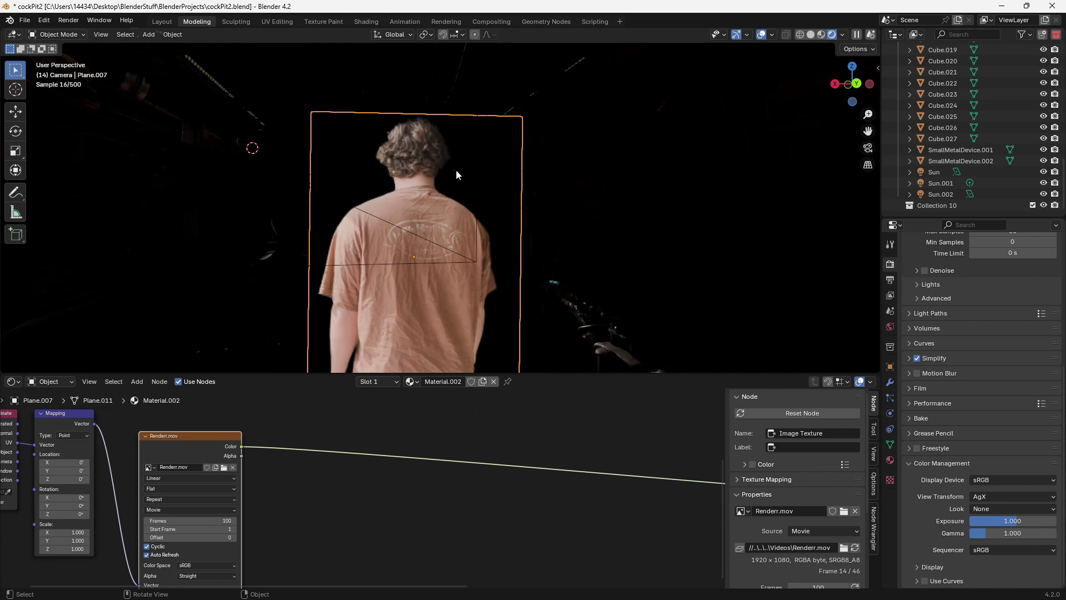
{"action": "scroll", "coordinate": [244, 475], "scroll_direction": "down", "scroll_amount": 3}
{"action": "key", "text": "shift+a"}
{"action": "left_click", "coordinate": [416, 385]}
{"action": "type", "text": "em"}
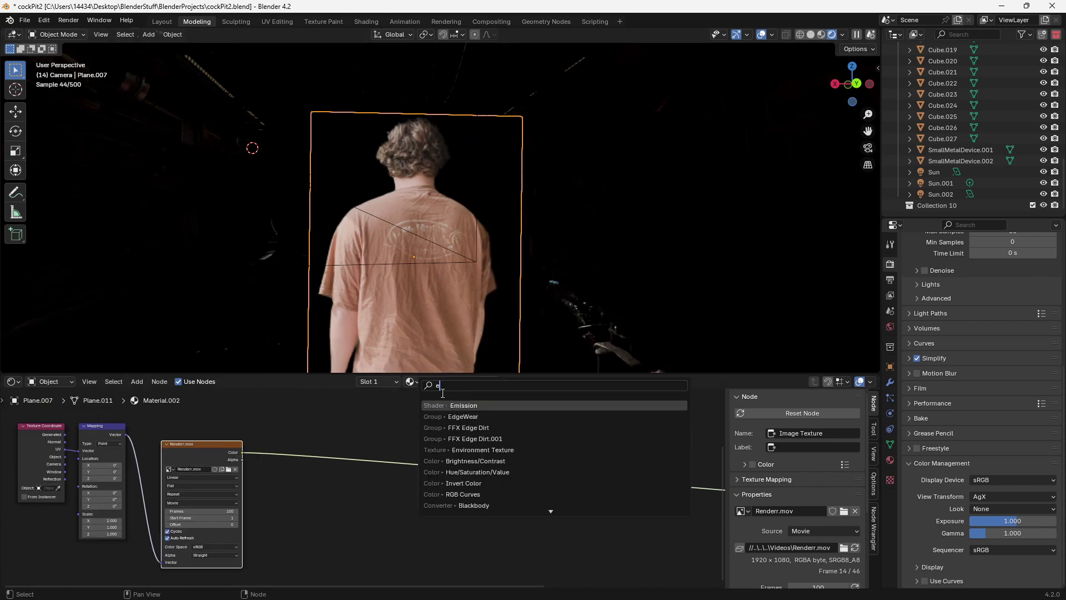
{"action": "key", "text": "Return"}
{"action": "left_click", "coordinate": [448, 452]}
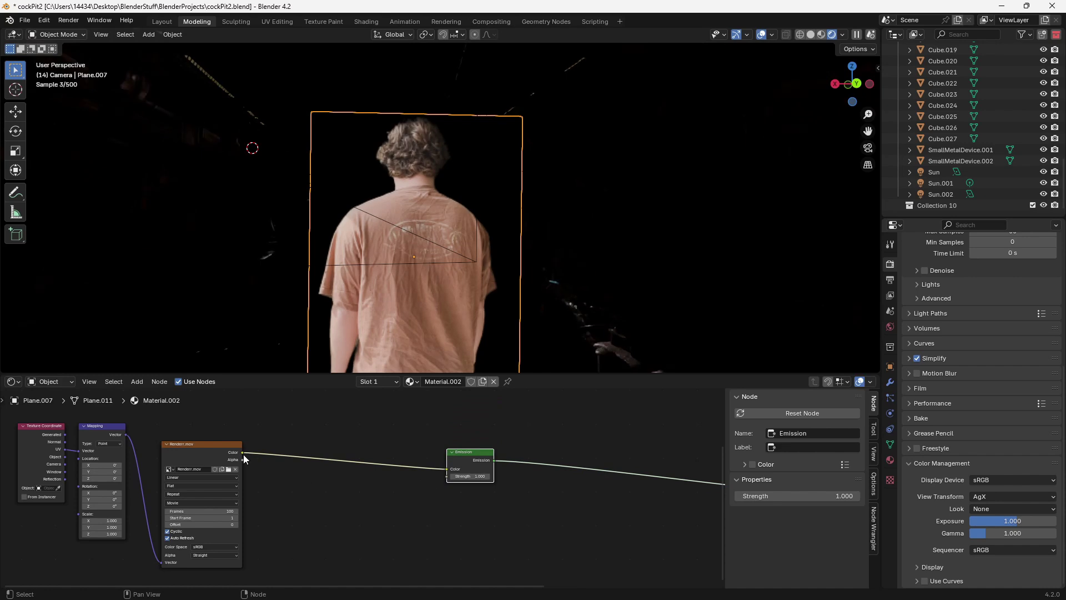
{"action": "left_click_drag", "start_coordinate": [214, 447], "coordinate": [300, 440]}
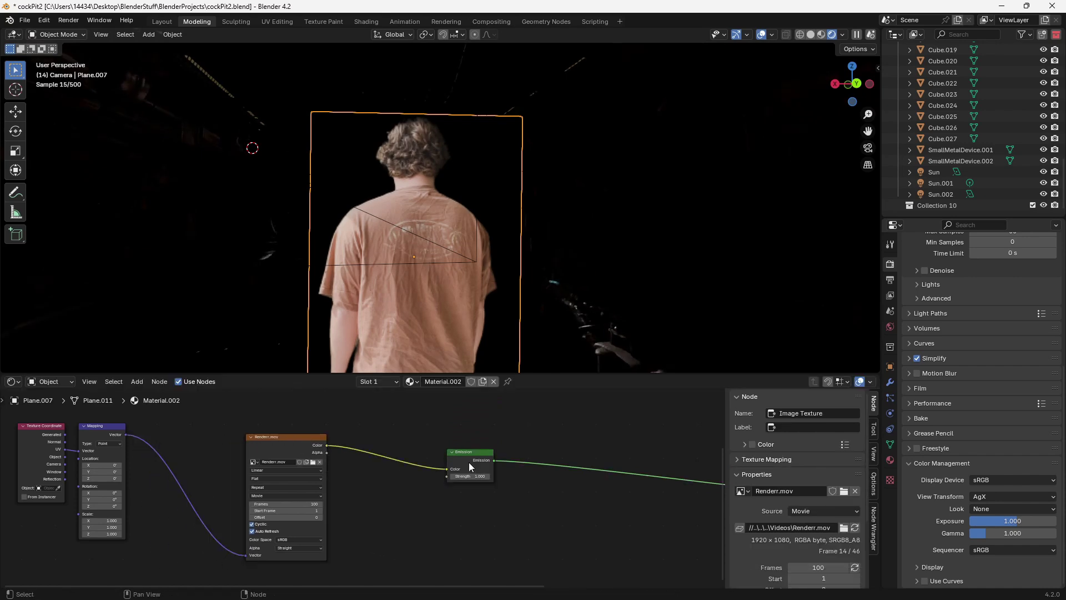
Add a Transparent BSDF node just above the Emission node
{"action": "scroll", "coordinate": [462, 469], "scroll_direction": "down", "scroll_amount": 3}
{"action": "key", "text": "shift+a"}
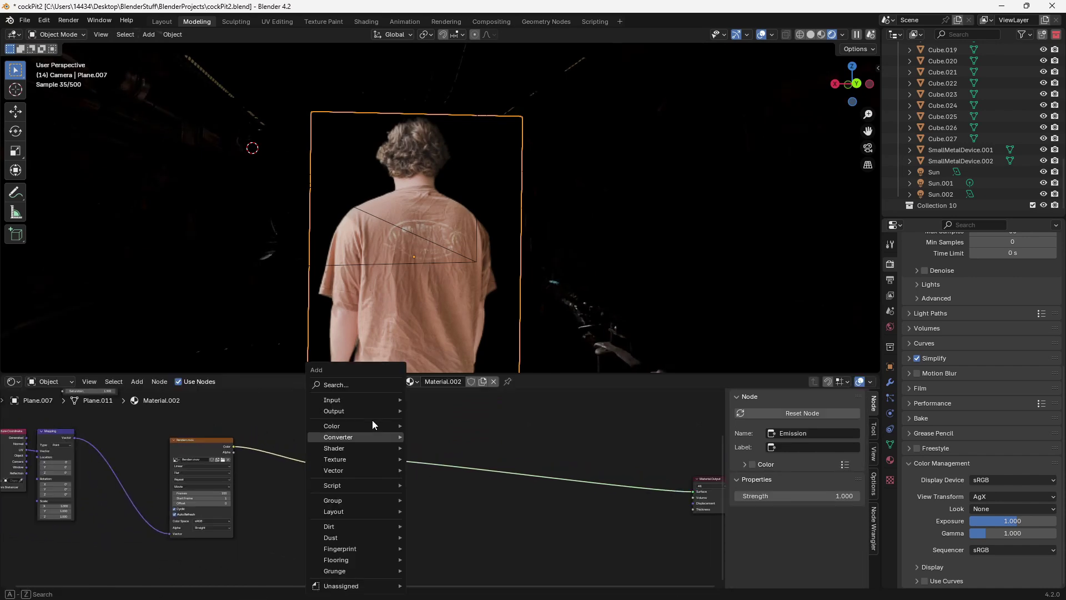
{"action": "left_click", "coordinate": [365, 389]}
{"action": "type", "text": "tr"}
{"action": "left_click", "coordinate": [424, 419]}
{"action": "left_click", "coordinate": [333, 419]}
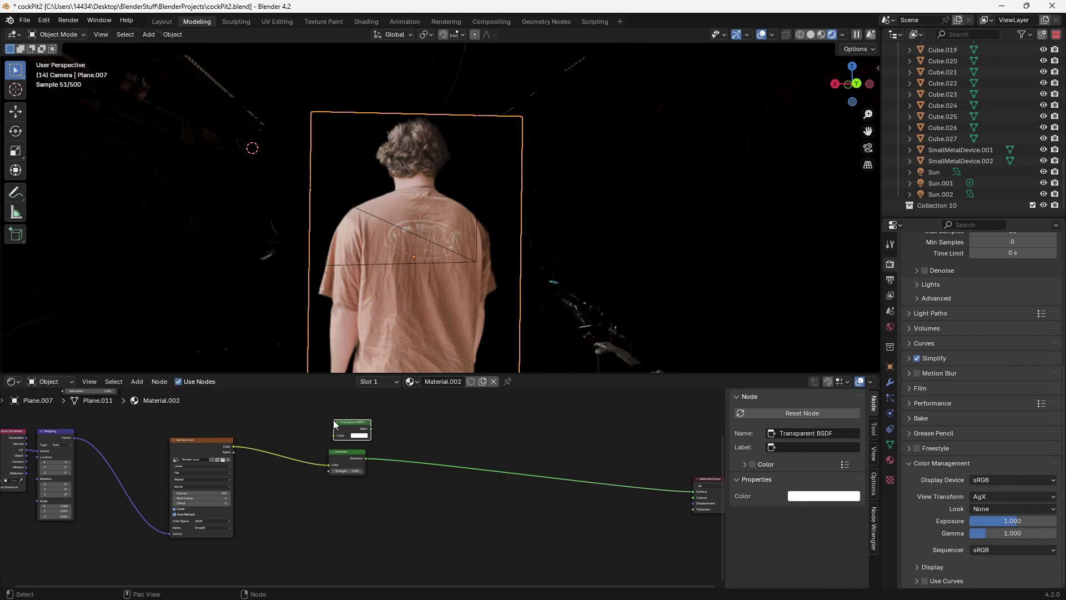
Combine the Transparent BSDF and Emission in a Mix Shader that feeds the material output
{"action": "scroll", "coordinate": [427, 464], "scroll_direction": "up", "scroll_amount": 1}
{"action": "scroll", "coordinate": [384, 456], "scroll_direction": "up", "scroll_amount": 5}
{"action": "mouse_move", "coordinate": [383, 456]}
{"action": "middle_mouse_down"}
{"action": "mouse_move", "coordinate": [392, 439]}
{"action": "mouse_move", "coordinate": [385, 459]}
{"action": "middle_mouse_up"}
{"action": "left_click", "coordinate": [389, 435], "text": "shift"}
{"action": "scroll", "coordinate": [384, 459], "scroll_direction": "down", "scroll_amount": 1}
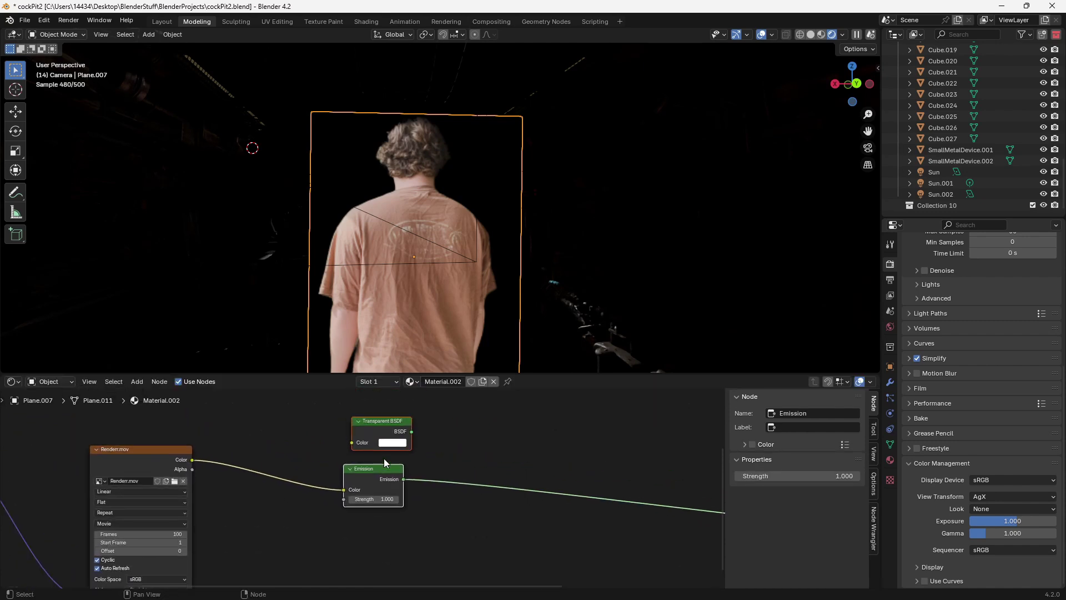
{"action": "key", "text": "ctrl+0"}
{"action": "left_click", "coordinate": [452, 445]}
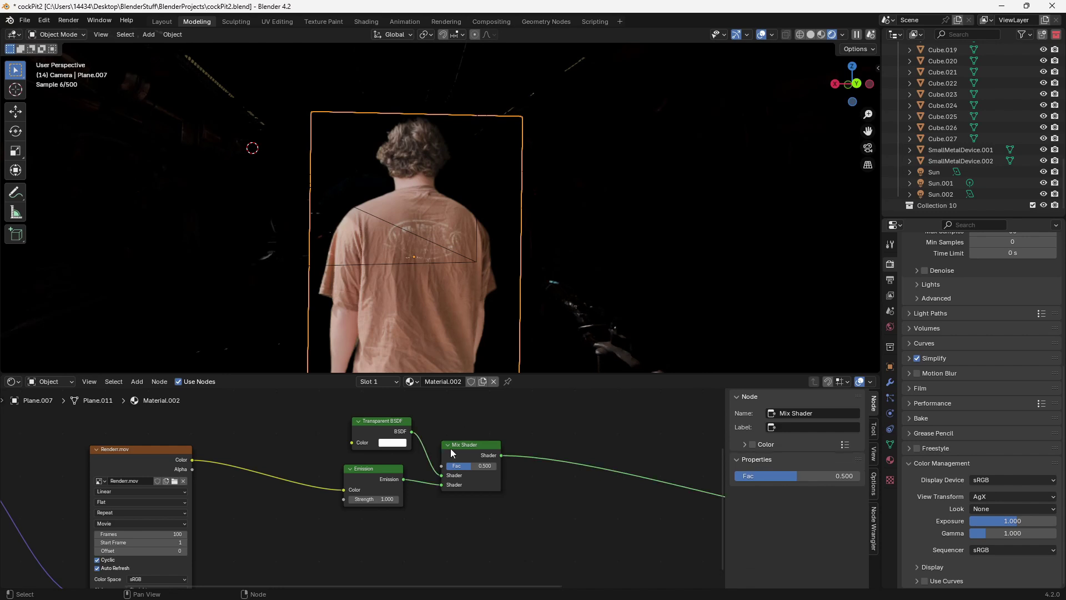
Connect the Renderr.mov texture's Alpha output to the Mix Shader's Fac and check the figure's cutout in the viewport
{"action": "scroll", "coordinate": [498, 462], "scroll_direction": "up", "scroll_amount": 2}
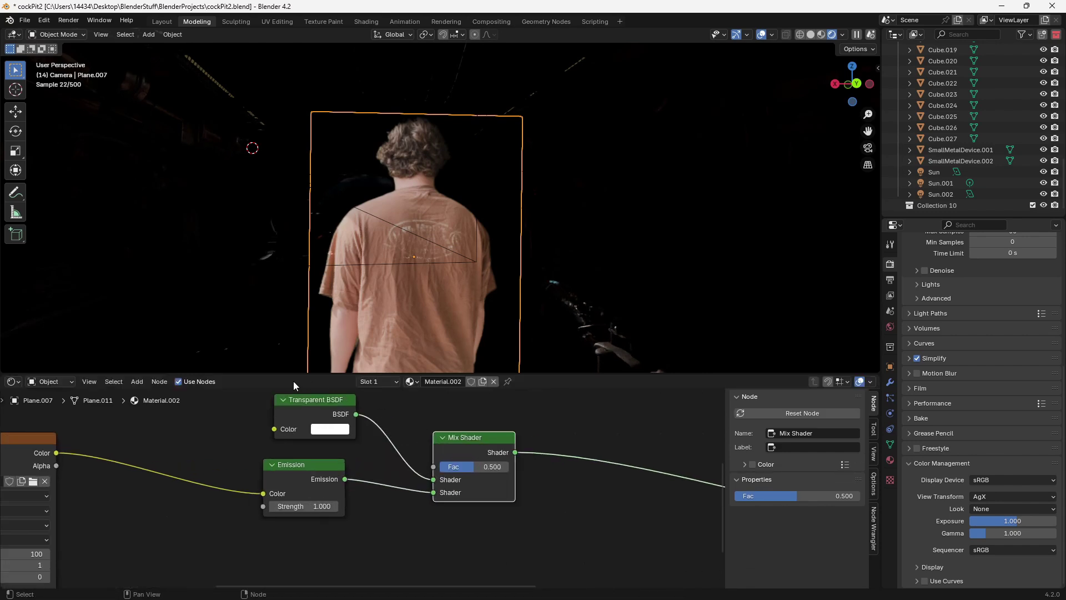
{"action": "left_click", "coordinate": [313, 397]}
{"action": "left_click", "coordinate": [435, 481]}
{"action": "left_click", "coordinate": [321, 480]}
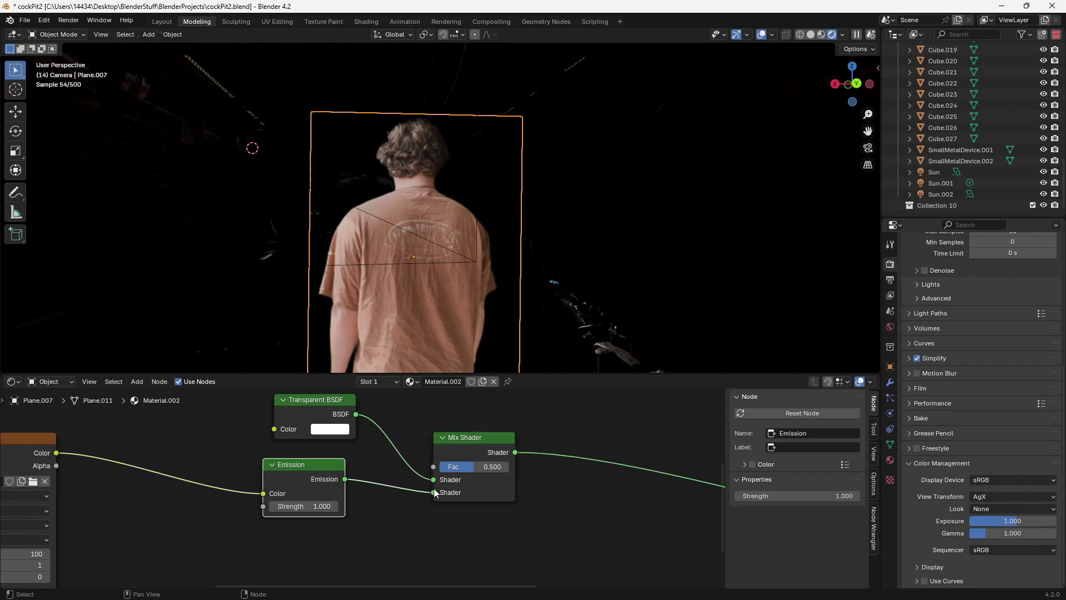
{"action": "middle_click_drag", "start_coordinate": [331, 471], "coordinate": [357, 474]}
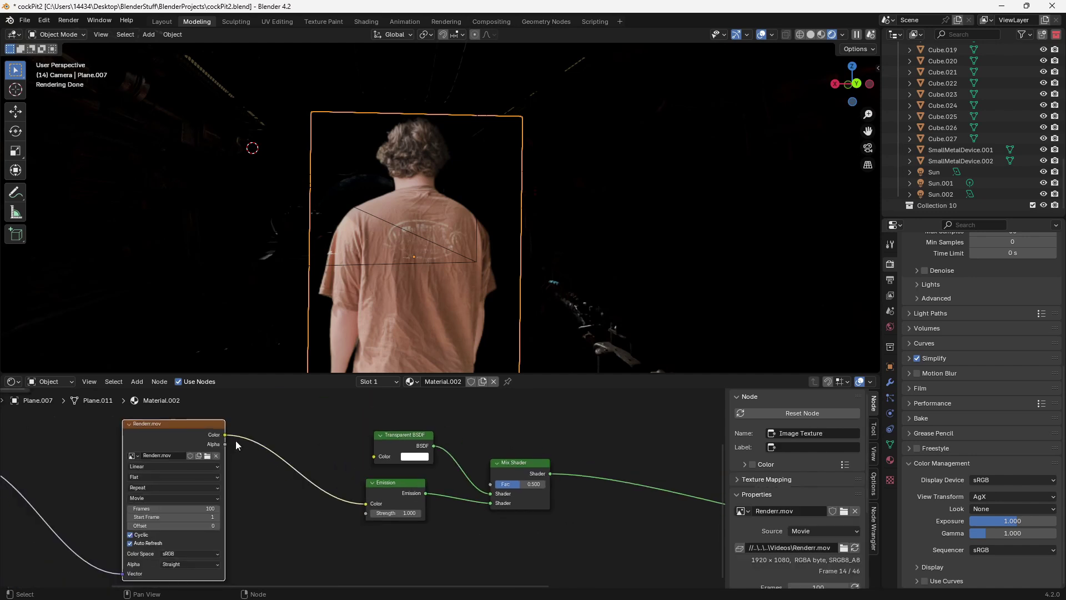
{"action": "left_click_drag", "start_coordinate": [225, 445], "coordinate": [505, 481]}
{"action": "middle_click_drag", "start_coordinate": [534, 248], "coordinate": [393, 217]}
{"action": "scroll", "coordinate": [338, 189], "scroll_direction": "up", "scroll_amount": 3}
{"action": "scroll", "coordinate": [393, 217], "scroll_direction": "up", "scroll_amount": 2}
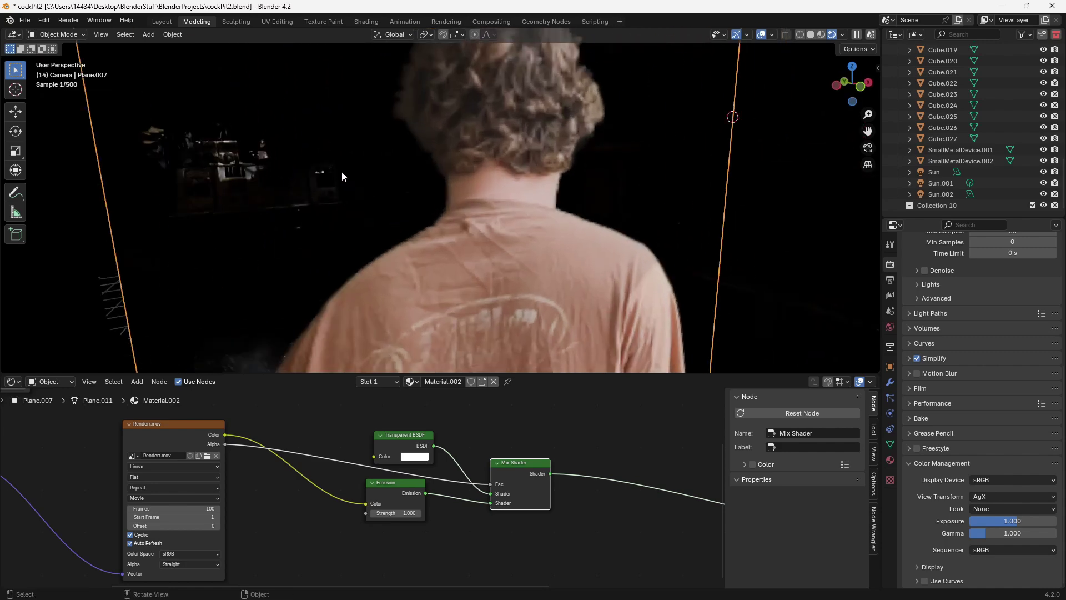
{"action": "middle_click_drag", "start_coordinate": [237, 204], "coordinate": [468, 203]}
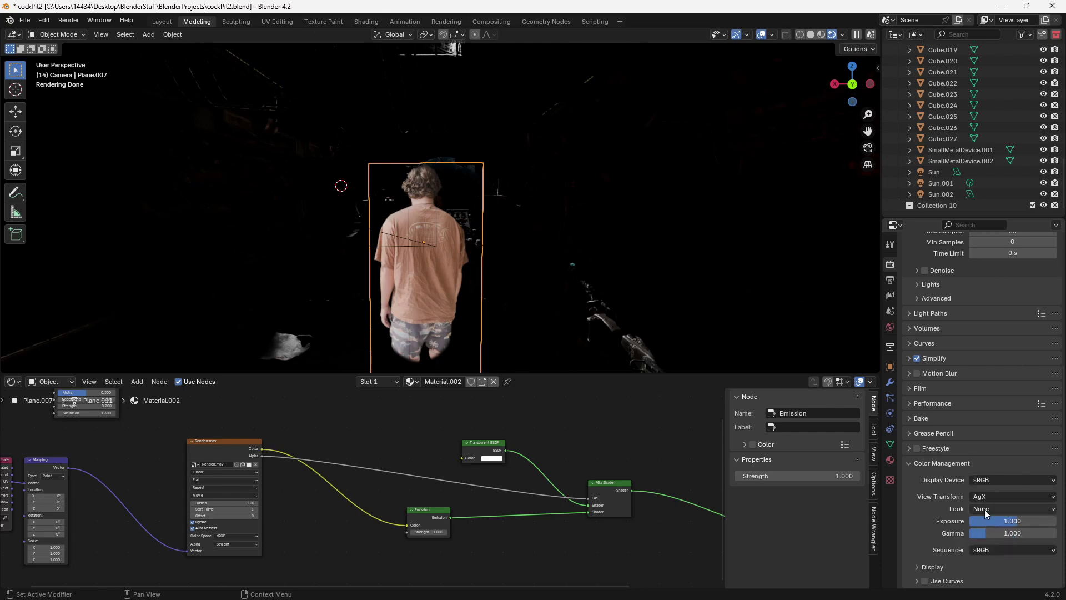
Try the High Contrast look in the scene's color management and undo it
{"action": "left_click", "coordinate": [984, 508]}
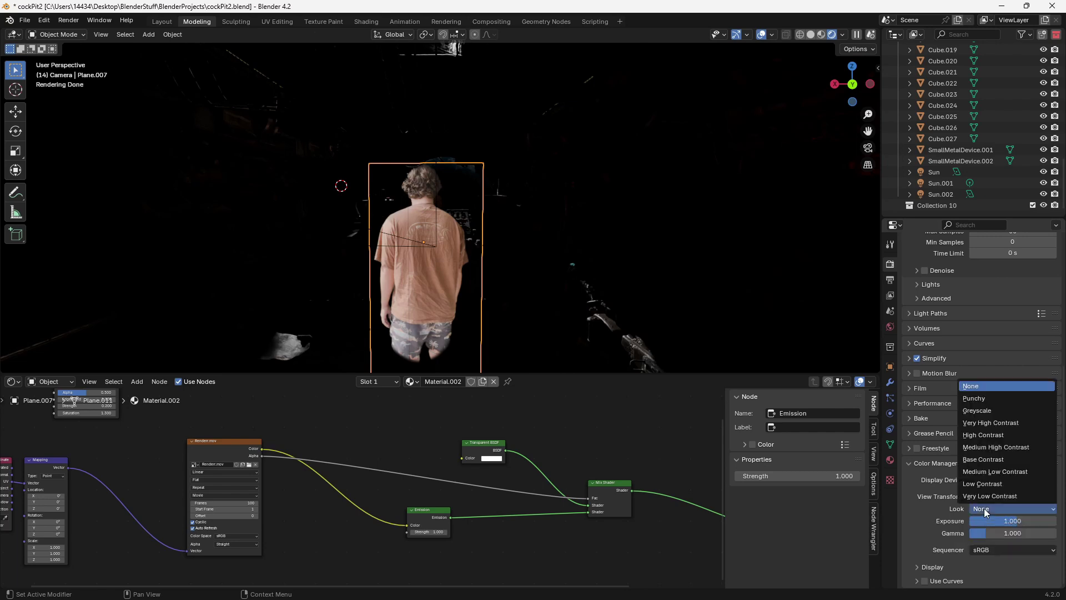
{"action": "left_click", "coordinate": [1003, 436]}
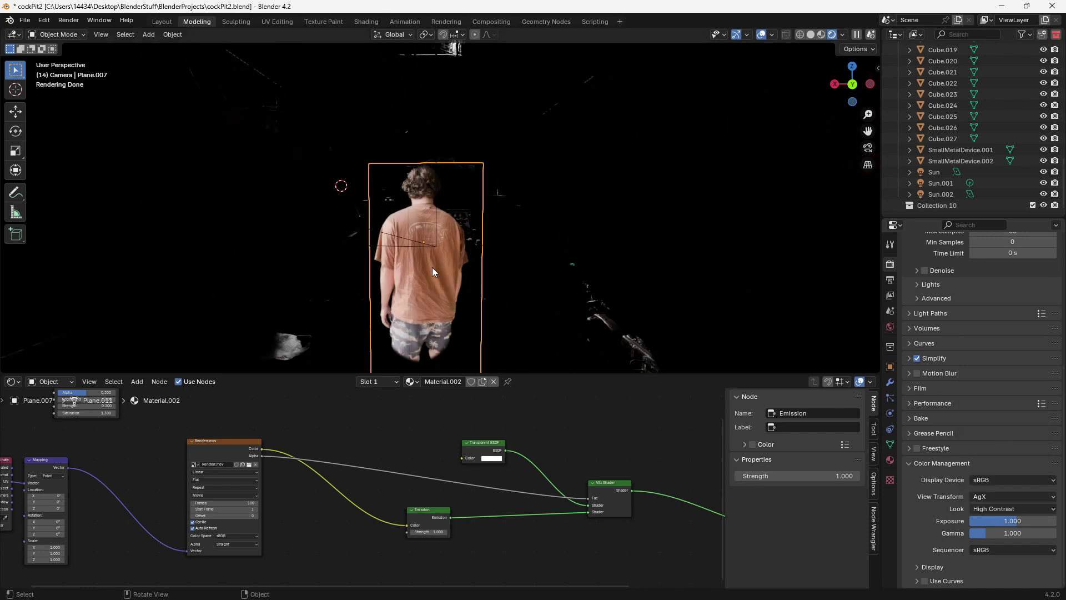
{"action": "key", "text": "ctrl+z"}
Set the color management exposure to 8.5 and gamma to 0.5, and inspect the figure against the cockpit
{"action": "left_click", "coordinate": [992, 519]}
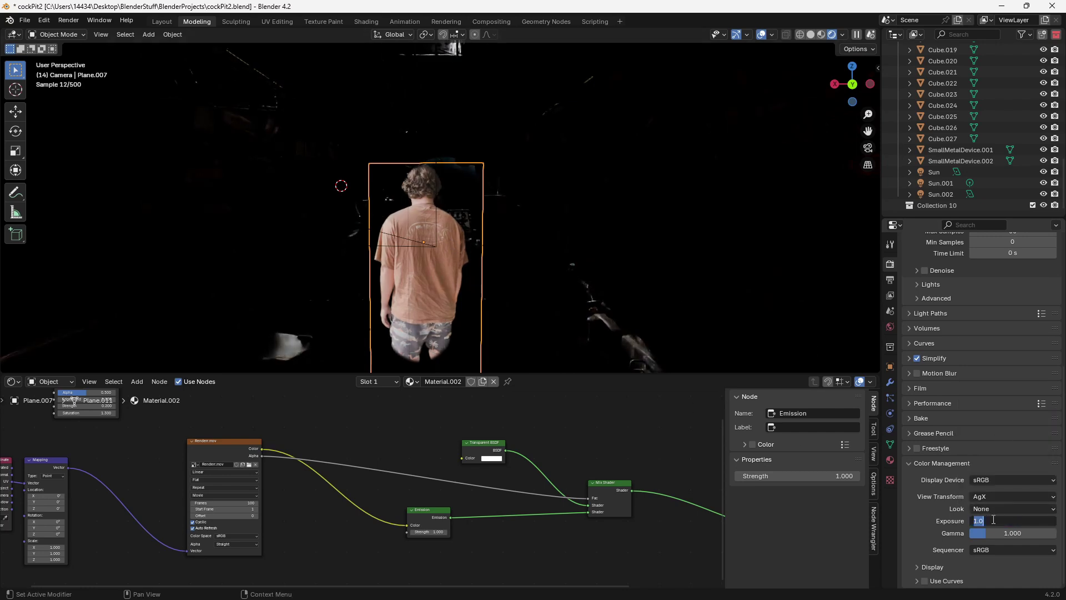
{"action": "type", "text": "8.5"}
{"action": "key", "text": "Return"}
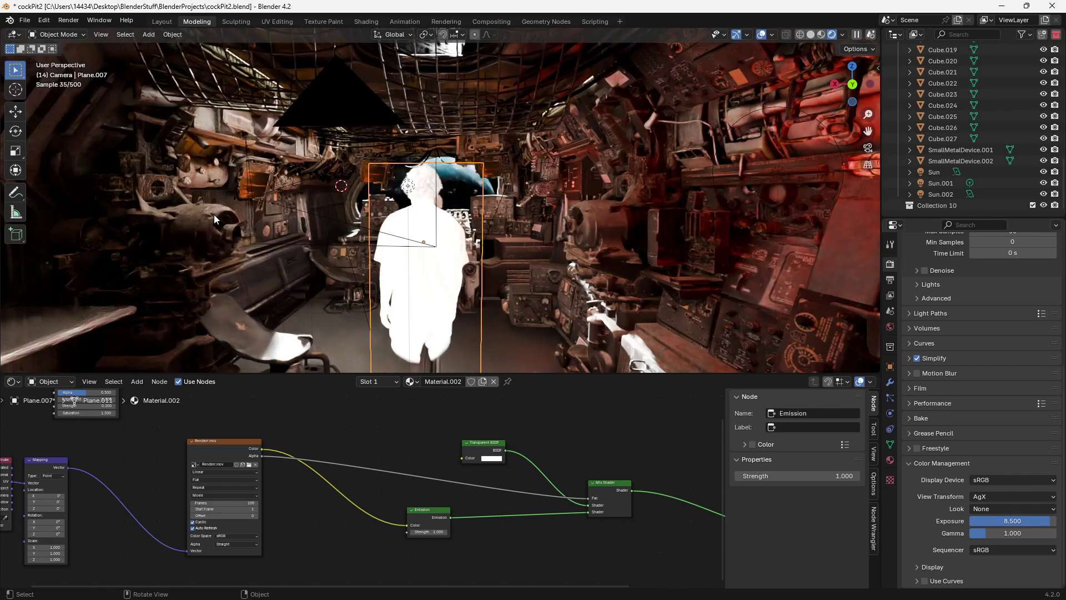
{"action": "middle_click_drag", "start_coordinate": [462, 318], "coordinate": [494, 249], "text": "shift"}
{"action": "scroll", "coordinate": [495, 250], "scroll_direction": "up", "scroll_amount": 2}
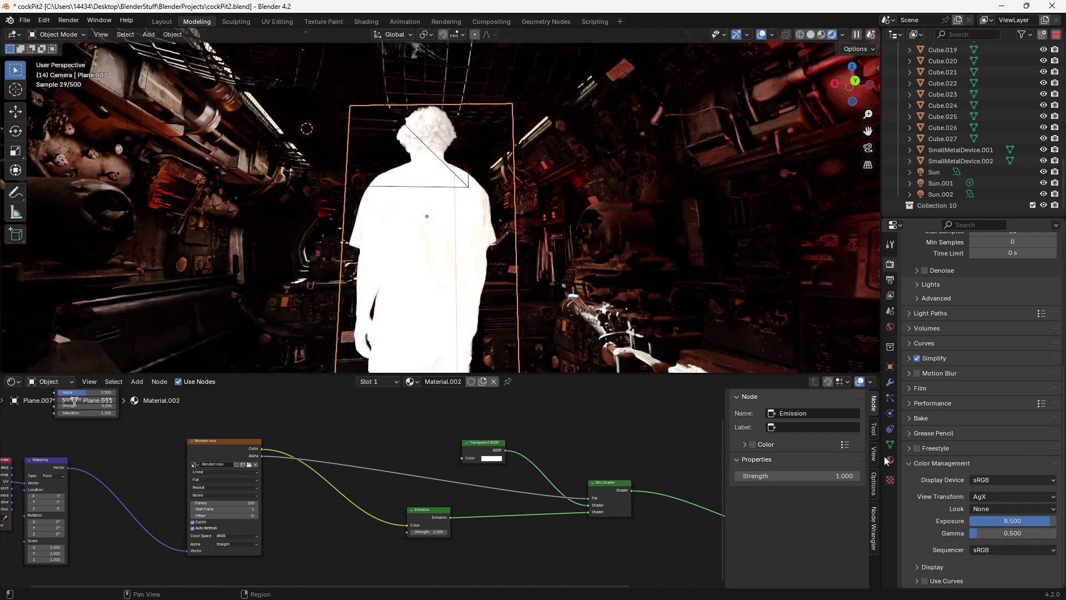
{"action": "scroll", "coordinate": [634, 256], "scroll_direction": "down", "scroll_amount": 4}
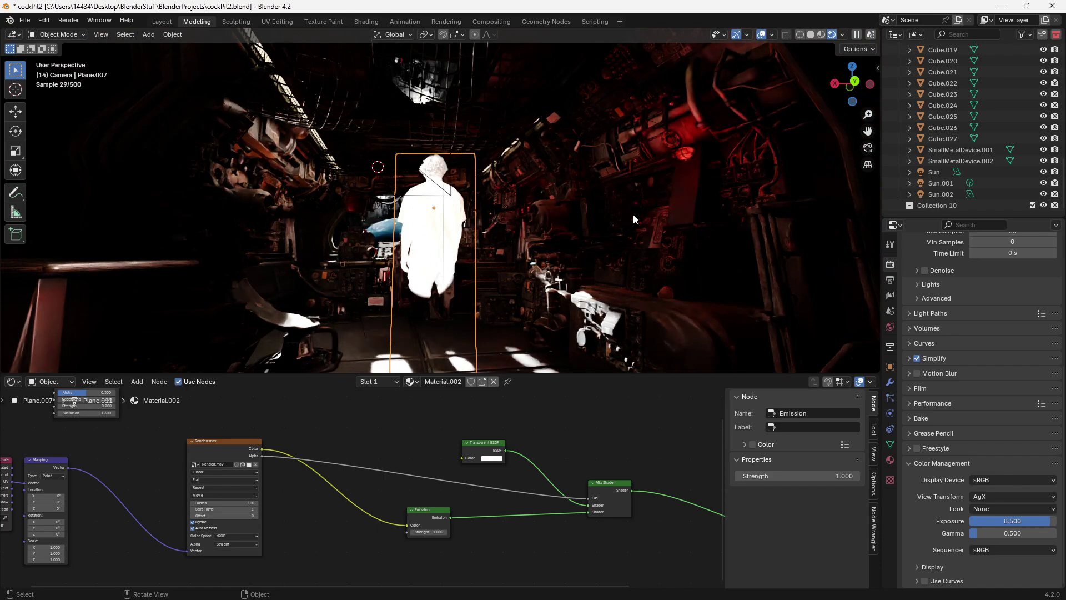
{"action": "middle_click_drag", "start_coordinate": [625, 211], "coordinate": [579, 238]}
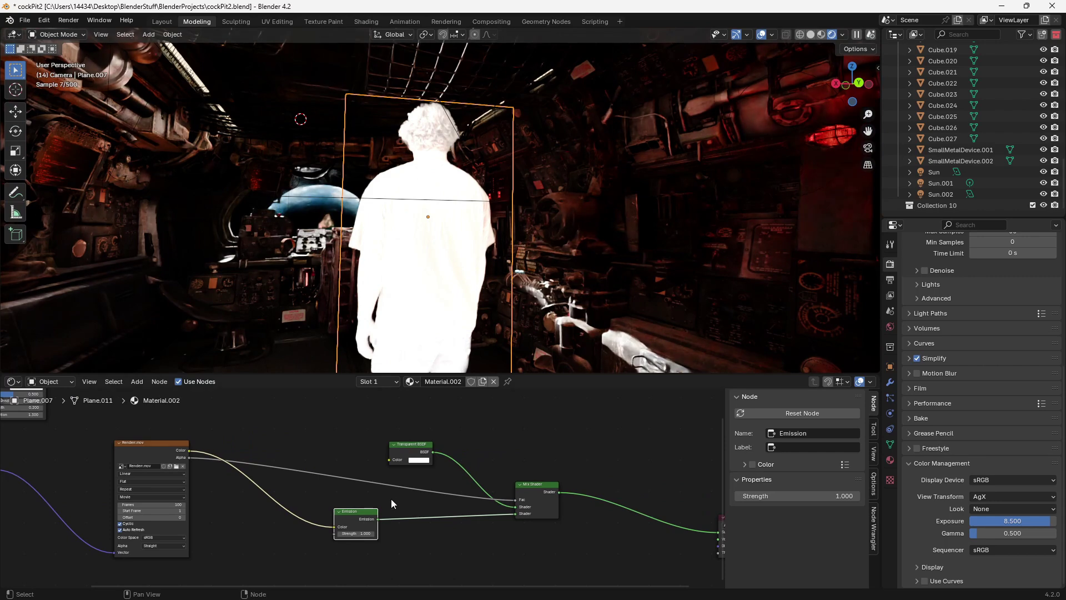
Delete the Emission node and add a Diffuse BSDF in its place
{"action": "left_click", "coordinate": [353, 512]}
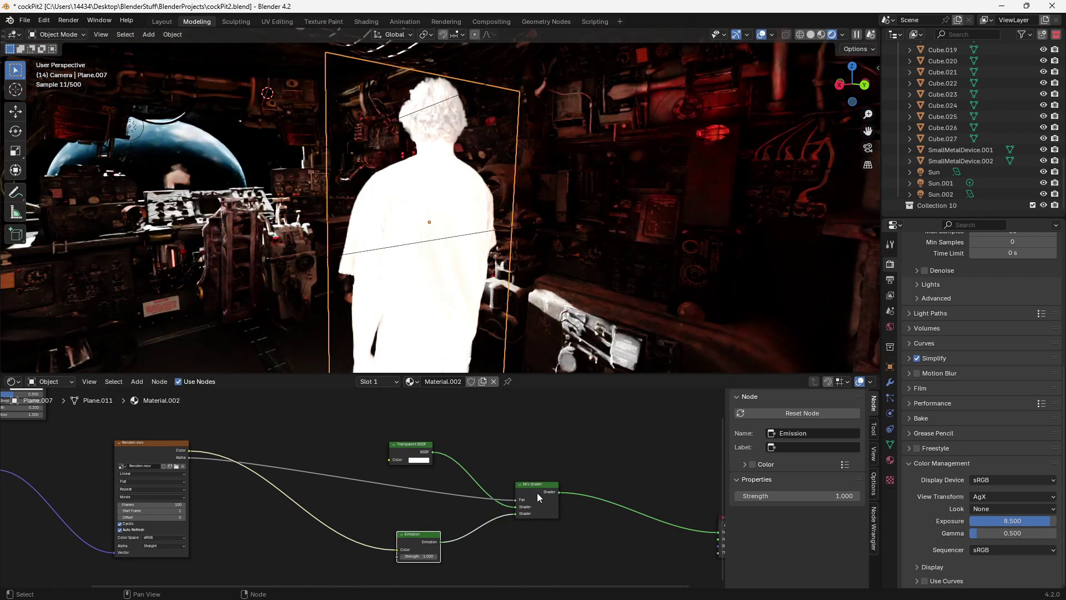
{"action": "scroll", "coordinate": [423, 508], "scroll_direction": "up", "scroll_amount": 3}
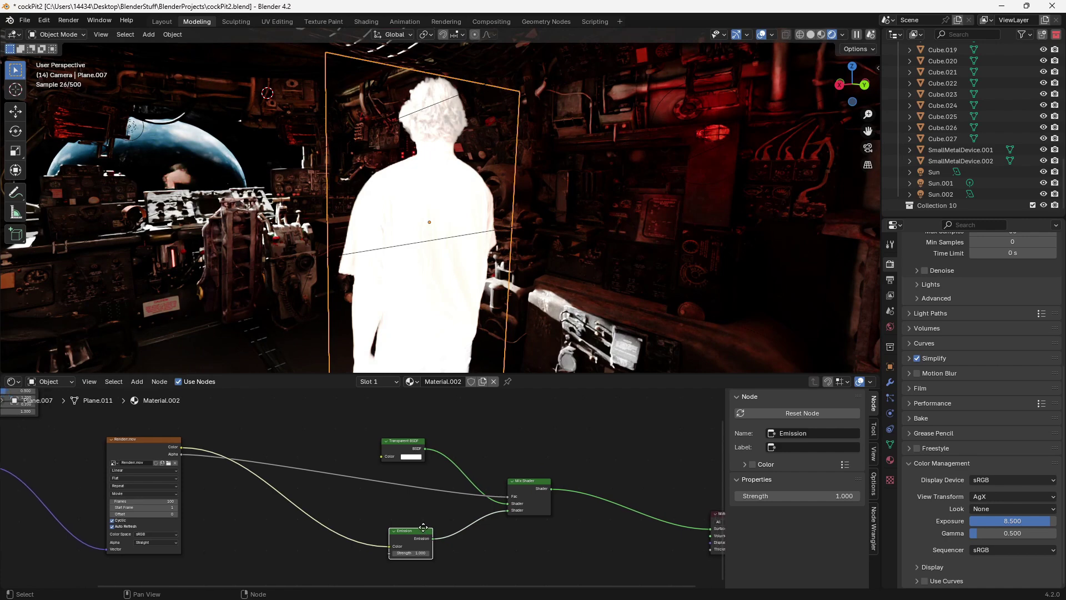
{"action": "scroll", "coordinate": [434, 506], "scroll_direction": "down", "scroll_amount": 2}
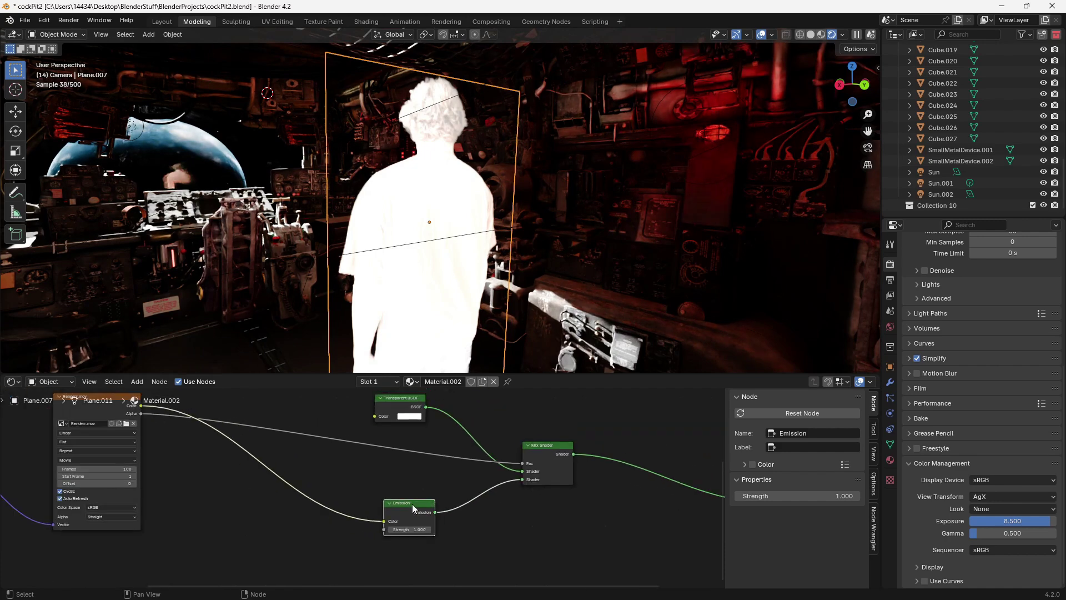
{"action": "key", "text": "x"}
{"action": "key", "text": "shift+a"}
{"action": "type", "text": "d"}
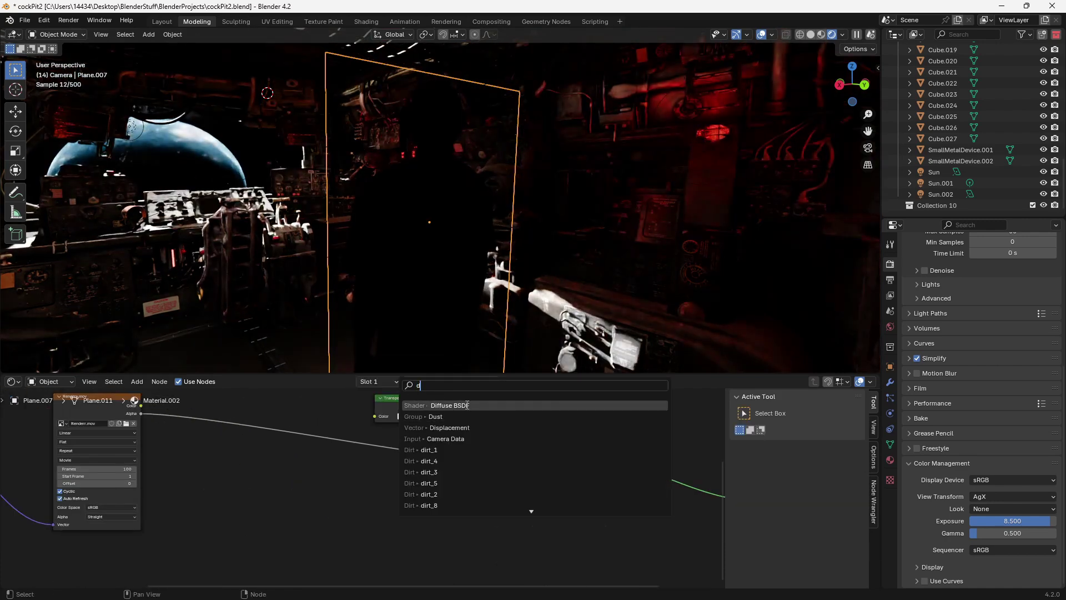
{"action": "left_click", "coordinate": [467, 405]}
{"action": "left_click", "coordinate": [385, 497]}
Connect the Diffuse BSDF to the Mix Shader's second shader input and the Renderr.mov color to the diffuse color
{"action": "middle_click_drag", "start_coordinate": [535, 522], "coordinate": [502, 526]}
{"action": "scroll", "coordinate": [412, 520], "scroll_direction": "up", "scroll_amount": 1}
{"action": "left_click_drag", "start_coordinate": [411, 524], "coordinate": [512, 483]}
{"action": "scroll", "coordinate": [405, 479], "scroll_direction": "down", "scroll_amount": 2}
{"action": "scroll", "coordinate": [408, 482], "scroll_direction": "up", "scroll_amount": 1}
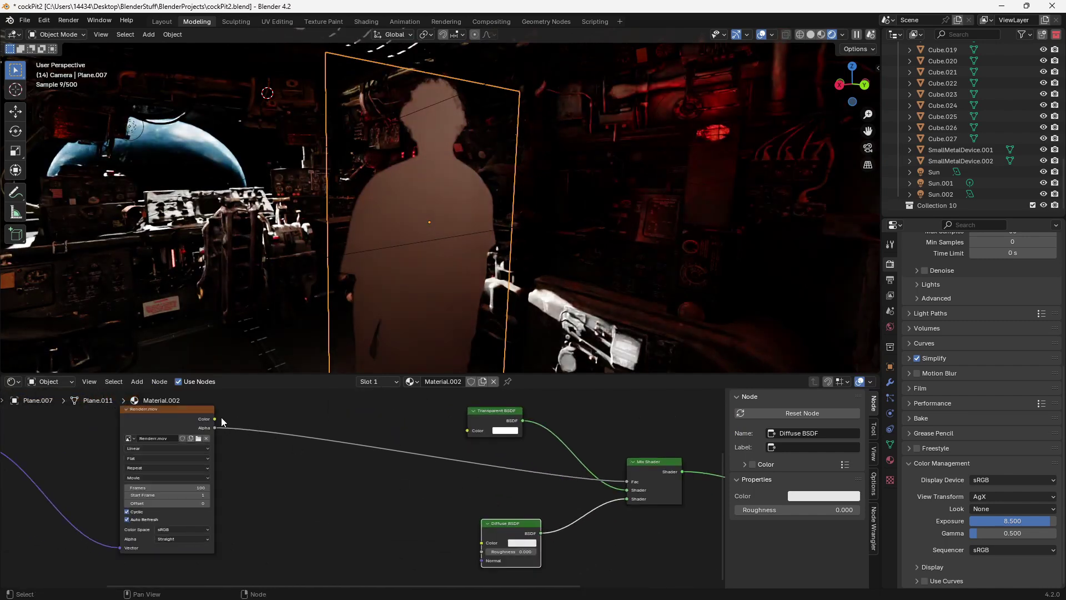
{"action": "left_click_drag", "start_coordinate": [215, 418], "coordinate": [473, 538]}
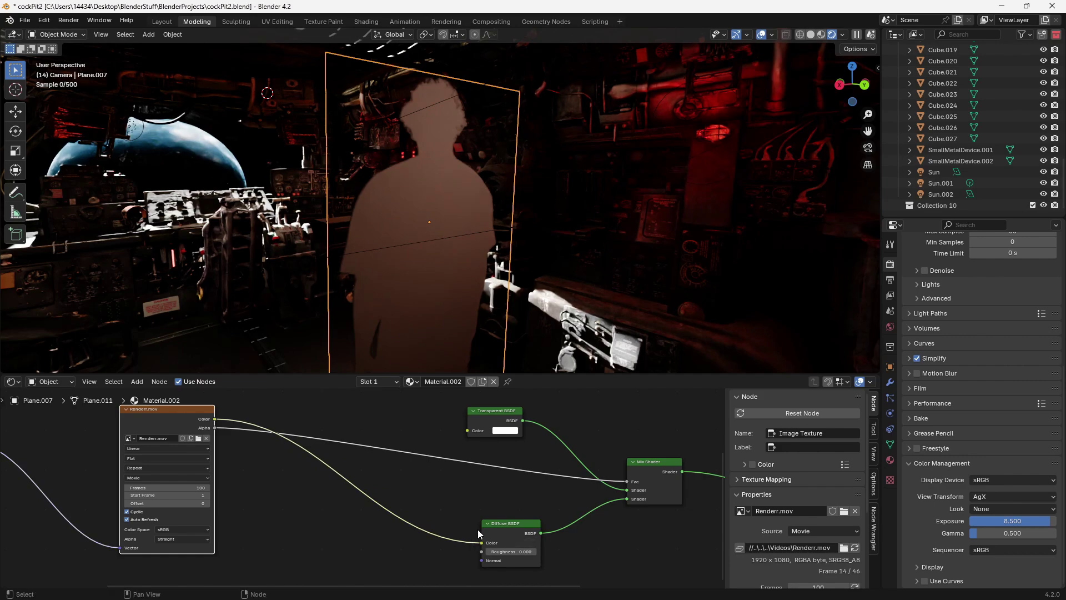
{"action": "mouse_move", "coordinate": [500, 253]}
{"action": "middle_mouse_down"}
{"action": "mouse_move", "coordinate": [437, 253]}
{"action": "mouse_move", "coordinate": [532, 256]}
{"action": "mouse_move", "coordinate": [528, 232]}
{"action": "mouse_move", "coordinate": [485, 264]}
{"action": "middle_mouse_up"}
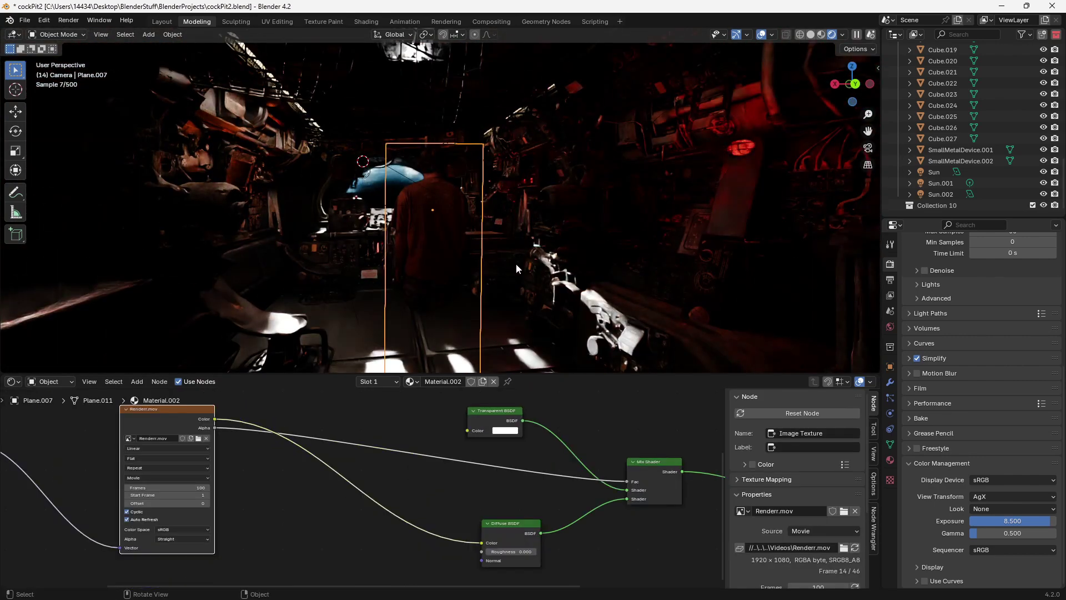
Move the Sun.001 light along the global Y axis near the figure plane
{"action": "left_click", "coordinate": [927, 183]}
{"action": "middle_click_drag", "start_coordinate": [522, 200], "coordinate": [502, 191]}
{"action": "key", "text": "g"}
{"action": "key", "text": "y"}
{"action": "left_click", "coordinate": [472, 207]}
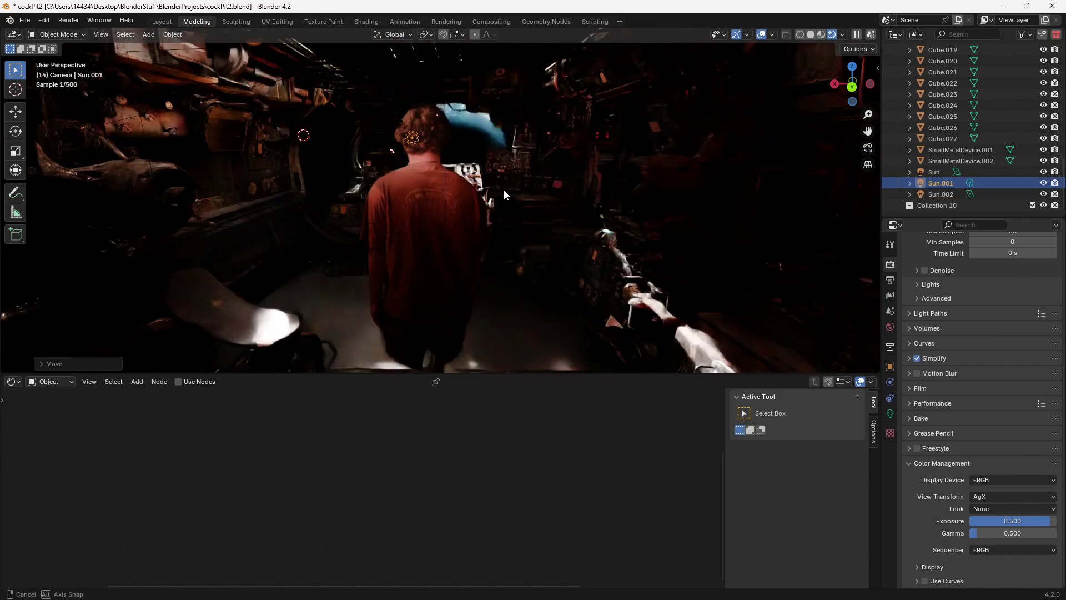
Set the Emission strength of the figure plane's material to 0.005
{"action": "left_click", "coordinate": [498, 177]}
{"action": "left_click", "coordinate": [499, 522]}
{"action": "key", "text": "BackSpace"}
{"action": "type", "text": "0.005"}
{"action": "key", "text": "Return"}
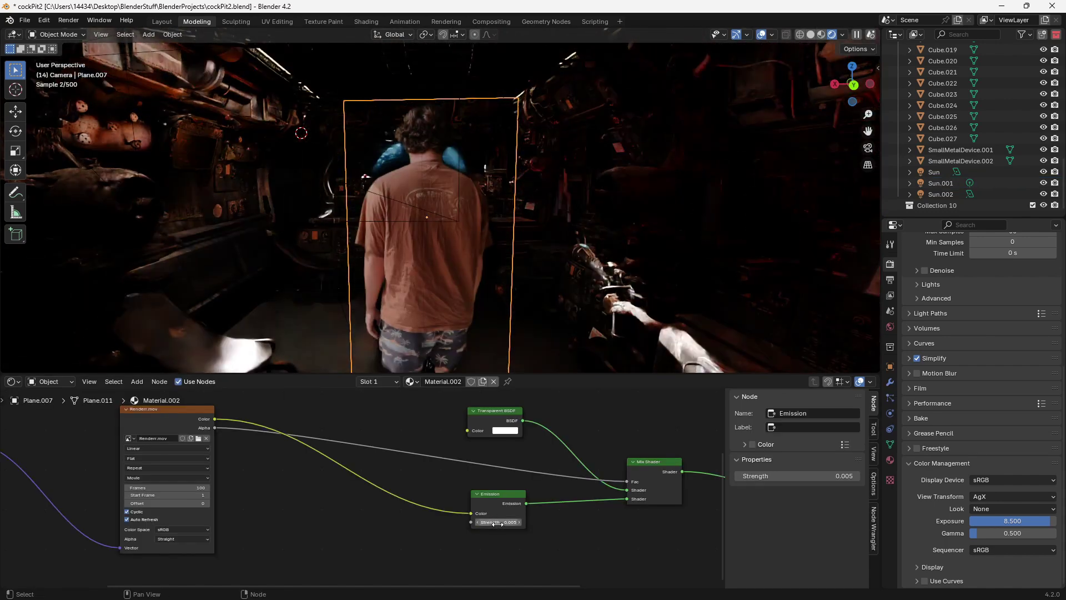
Reposition the Sun.001 light along the global Y axis to test its effect on the emissive figure
{"action": "middle_click_drag", "start_coordinate": [408, 188], "coordinate": [374, 147]}
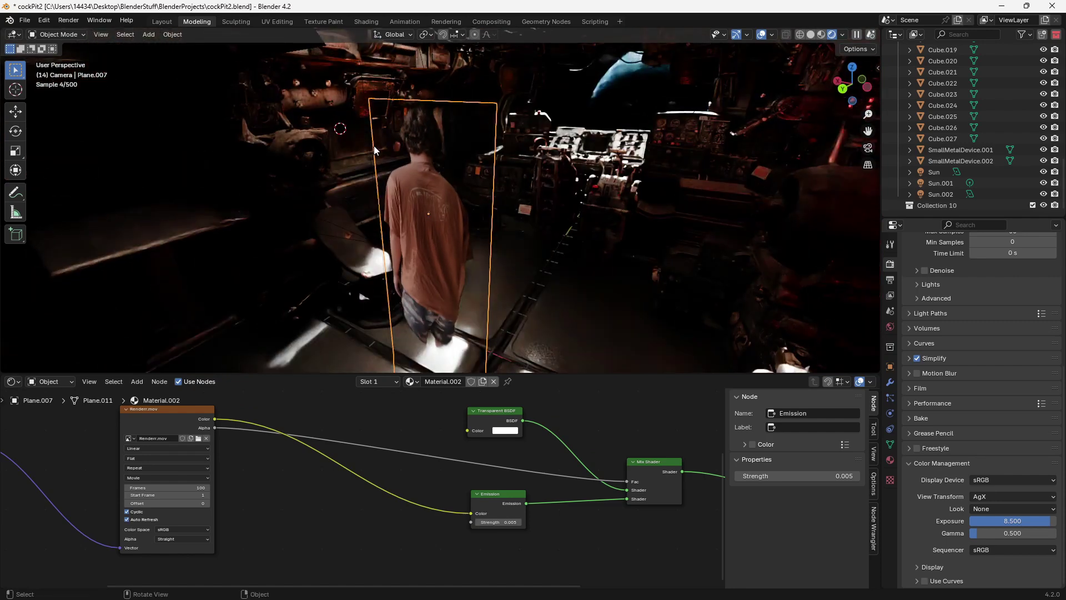
{"action": "left_click", "coordinate": [374, 146]}
{"action": "key", "text": "g"}
{"action": "key", "text": "y"}
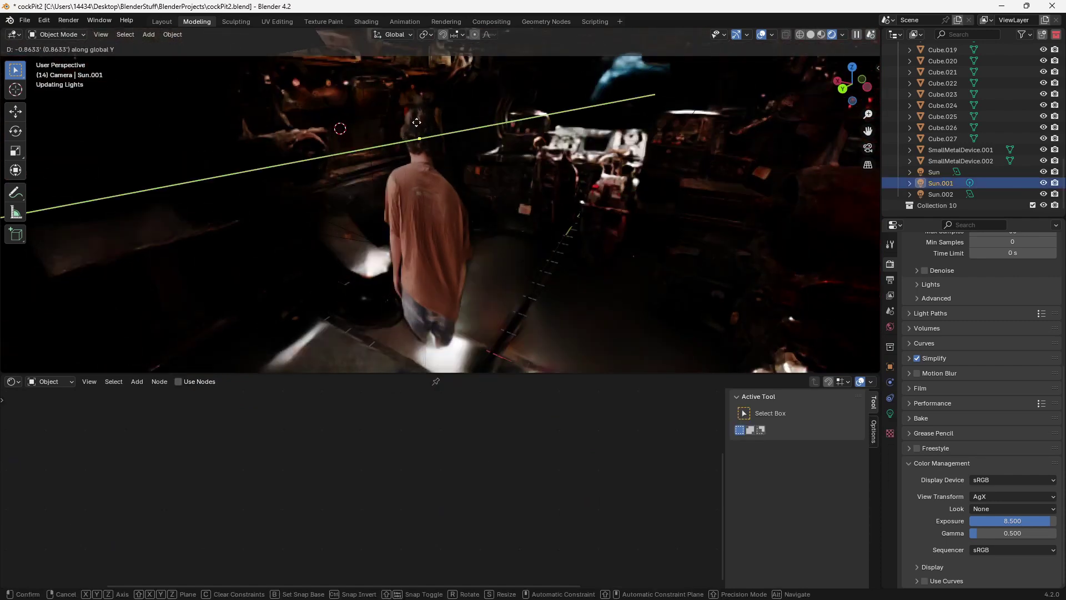
{"action": "left_click", "coordinate": [364, 173]}
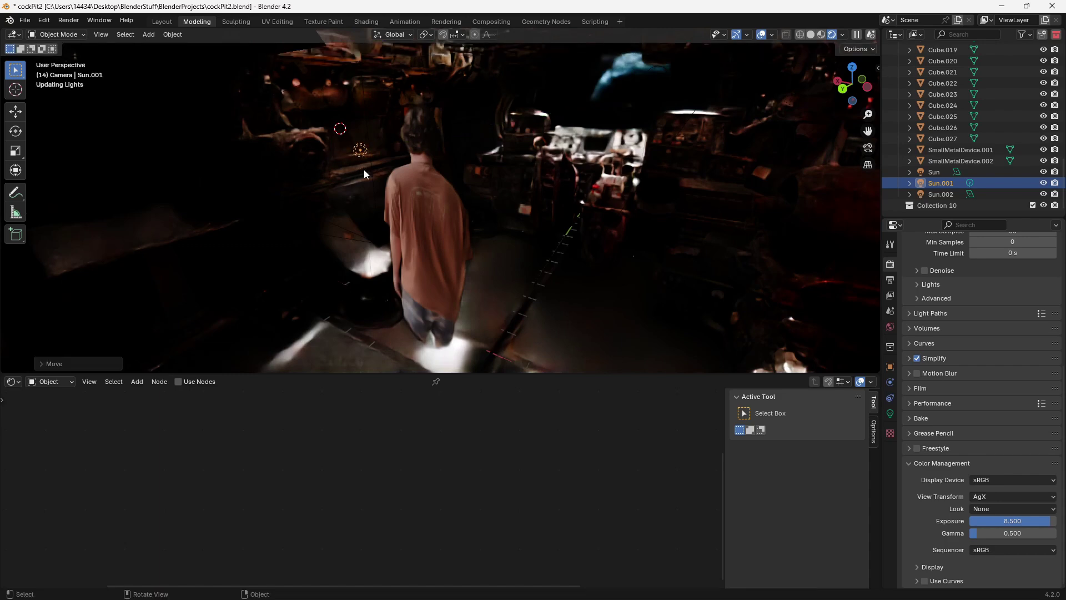
{"action": "middle_click_drag", "start_coordinate": [364, 174], "coordinate": [376, 186]}
Undo the switch to Emission on the figure plane's material, going back to its Diffuse BSDF version
{"action": "left_click", "coordinate": [434, 185]}
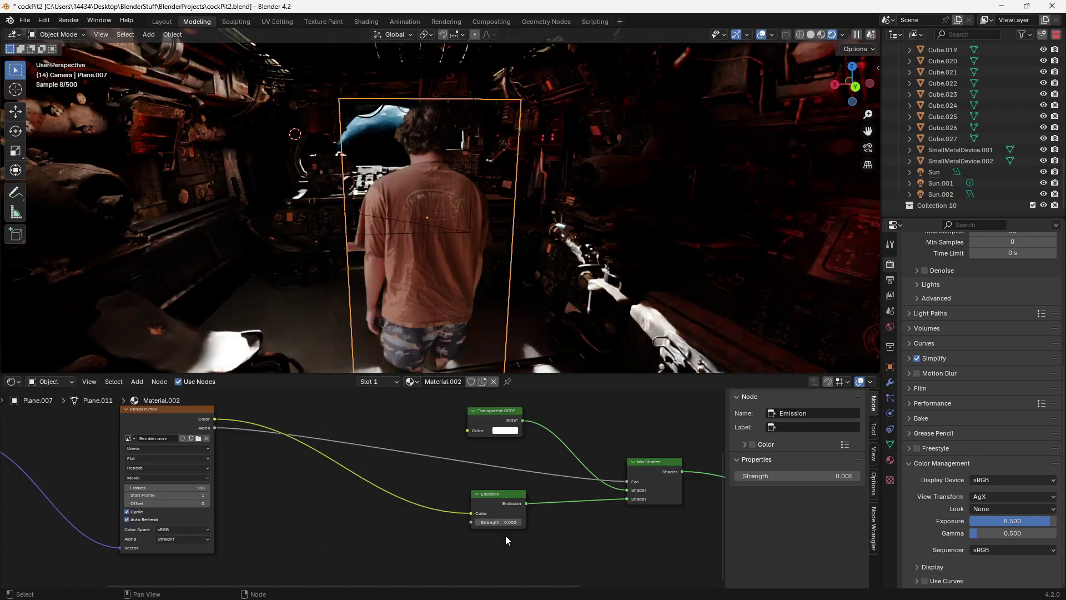
{"action": "scroll", "coordinate": [505, 519], "scroll_direction": "down", "scroll_amount": 5}
{"action": "scroll", "coordinate": [471, 525], "scroll_direction": "up", "scroll_amount": 4}
{"action": "middle_click_drag", "start_coordinate": [505, 518], "coordinate": [437, 518]}
{"action": "left_click", "coordinate": [435, 512]}
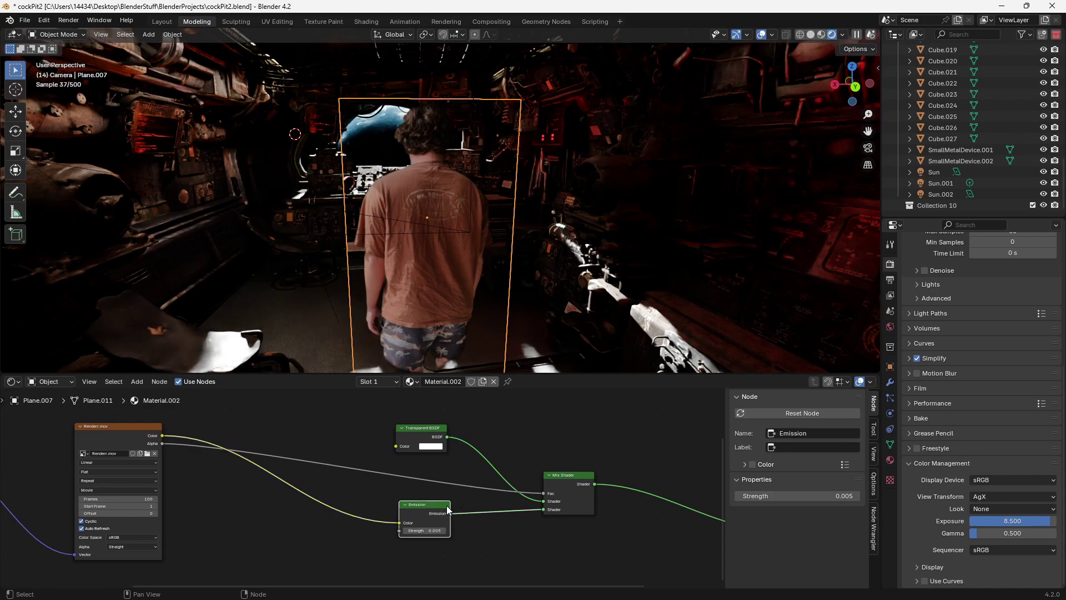
{"action": "key", "text": "ctrl+z"}
{"action": "key", "text": "ctrl+z"}
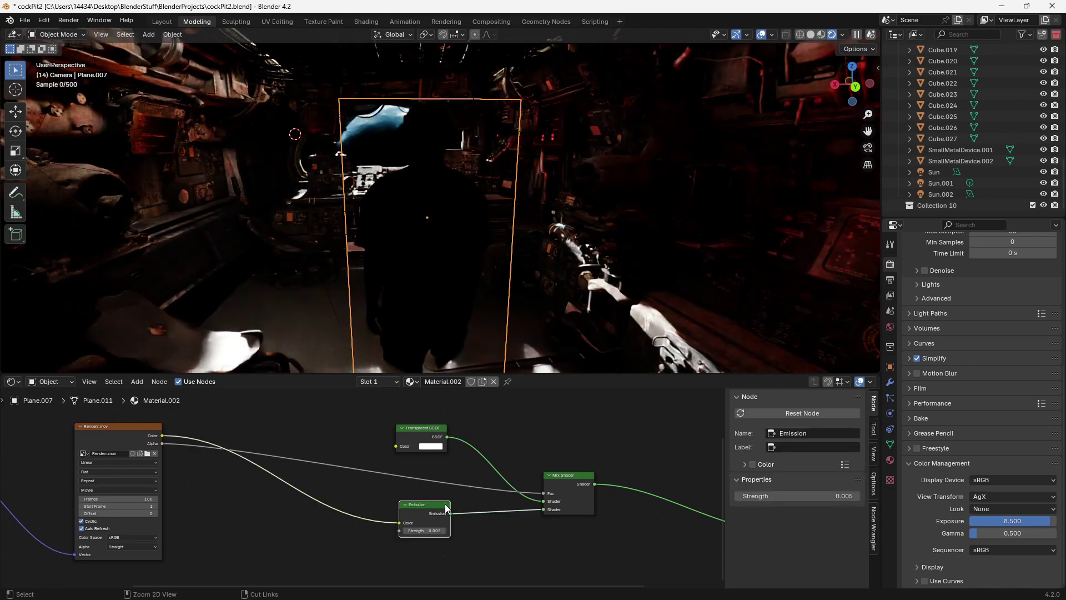
{"action": "key", "text": "ctrl+z"}
{"action": "key", "text": "ctrl+z"}
{"action": "key", "text": "ctrl+z"}
{"action": "key", "text": "ctrl+z"}
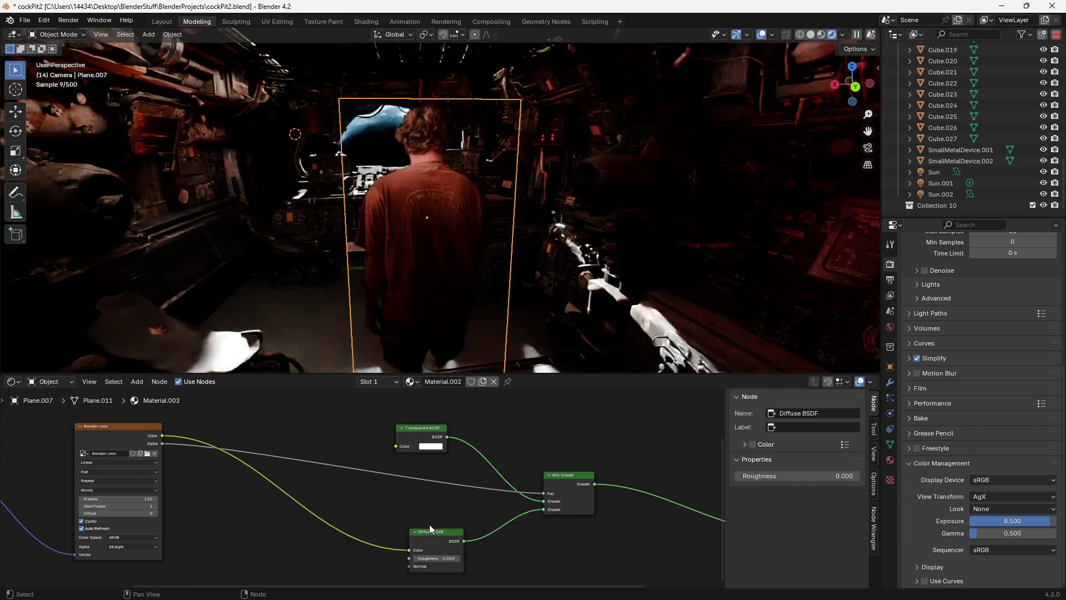
Rearrange the Diffuse BSDF and Transparent BSDF nodes between the Renderr.mov texture and the Mix Shader
{"action": "mouse_move", "coordinate": [427, 528]}
{"action": "left_mouse_down"}
{"action": "mouse_move", "coordinate": [400, 526]}
{"action": "mouse_move", "coordinate": [419, 521]}
{"action": "left_mouse_up"}
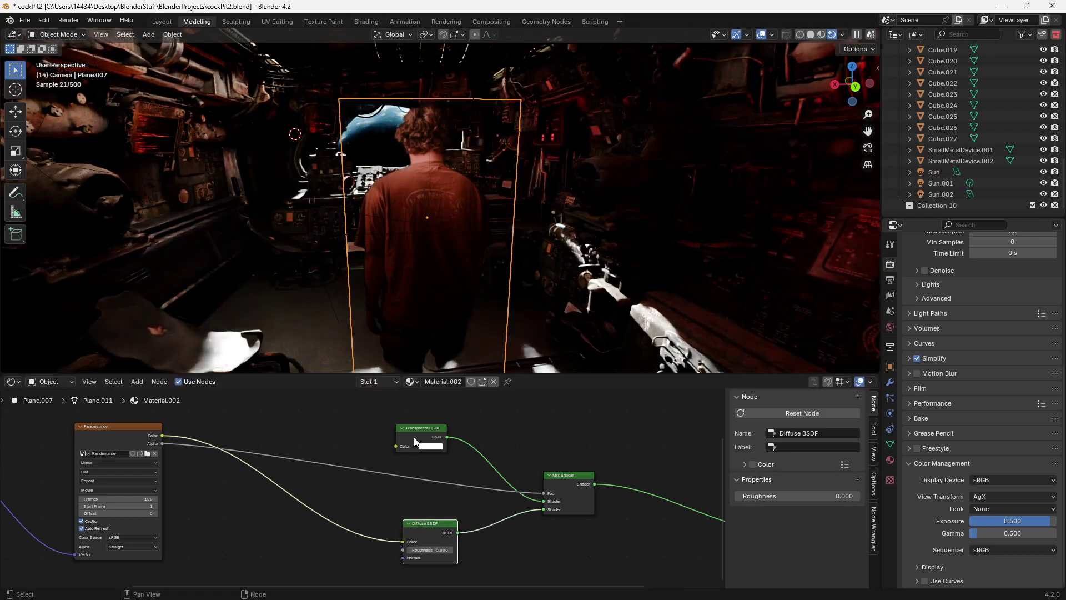
{"action": "left_click_drag", "start_coordinate": [414, 437], "coordinate": [447, 436]}
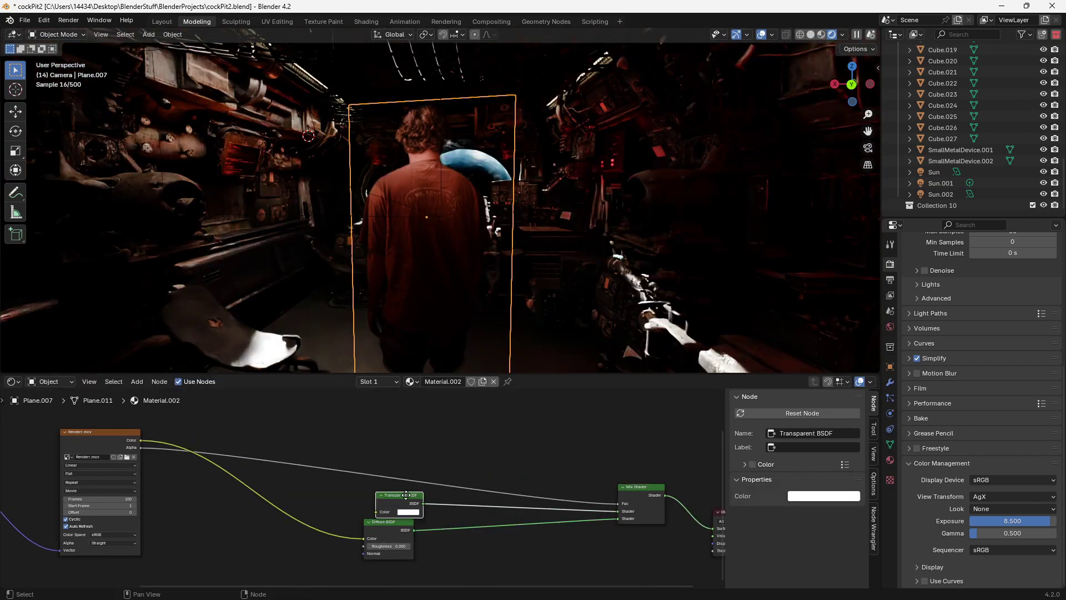
{"action": "left_click_drag", "start_coordinate": [410, 496], "coordinate": [438, 452]}
Shift the Sun.001 light along the global Y axis to test its effect on the diffuse figure
{"action": "middle_click_drag", "start_coordinate": [501, 245], "coordinate": [423, 220]}
{"action": "left_click", "coordinate": [362, 209]}
{"action": "middle_click_drag", "start_coordinate": [558, 209], "coordinate": [500, 210]}
{"action": "key", "text": "g"}
{"action": "key", "text": "y"}
{"action": "left_click", "coordinate": [360, 224]}
{"action": "middle_click_drag", "start_coordinate": [611, 201], "coordinate": [687, 197]}
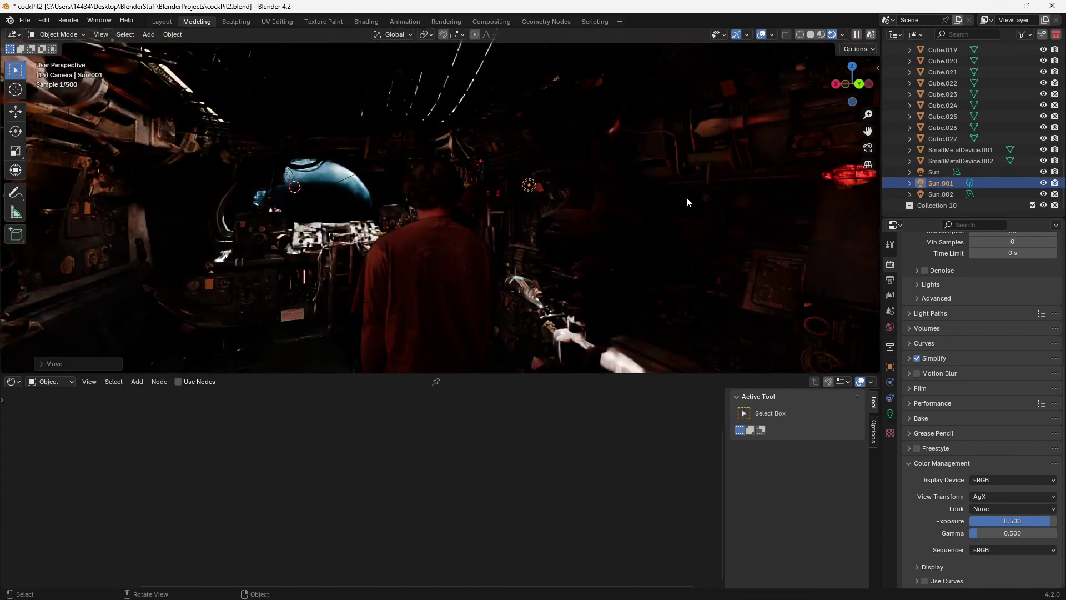
Delete the Transparent BSDF node from the figure plane's material
{"action": "left_click", "coordinate": [451, 226]}
{"action": "scroll", "coordinate": [544, 244], "scroll_direction": "down", "scroll_amount": 4}
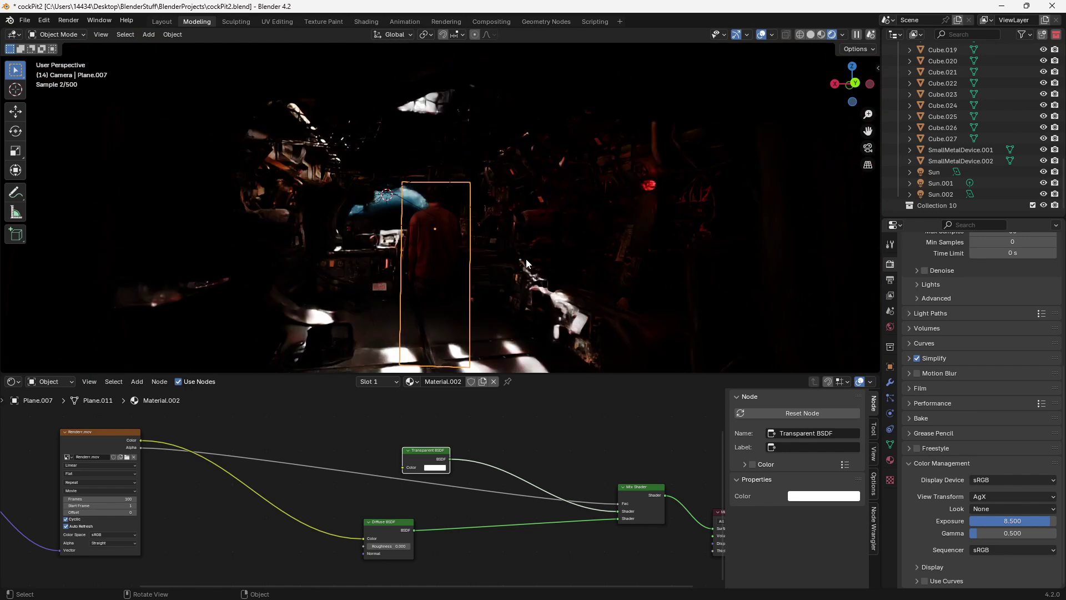
{"action": "scroll", "coordinate": [513, 226], "scroll_direction": "up", "scroll_amount": 3}
{"action": "middle_click_drag", "start_coordinate": [501, 229], "coordinate": [415, 255]}
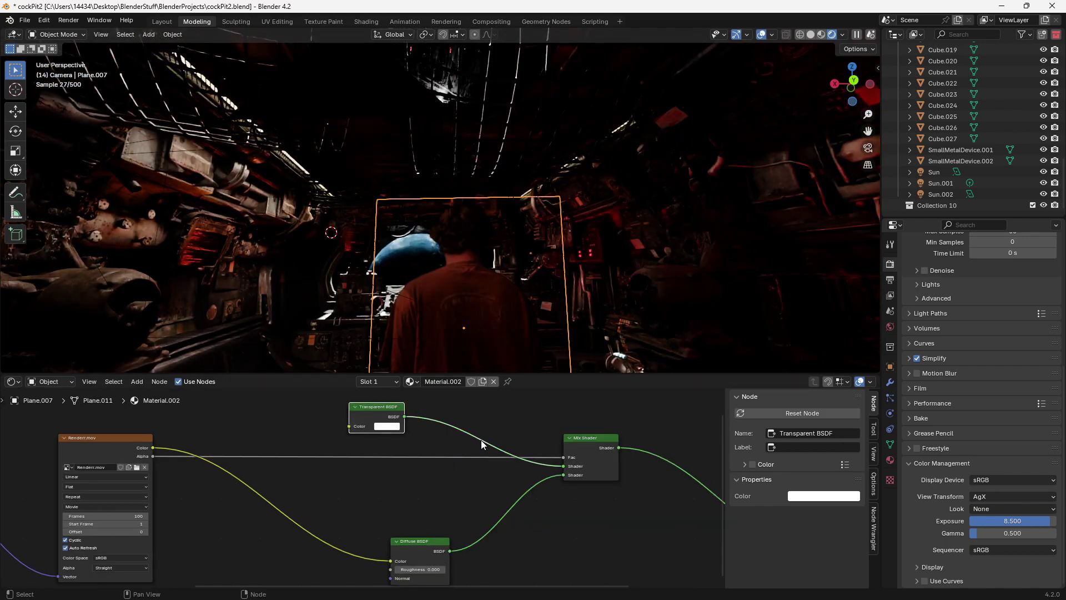
{"action": "key", "text": "x"}
Duplicate the Mix Shader and insert the copy between the original Mix Shader and the Material Output
{"action": "middle_click_drag", "start_coordinate": [559, 459], "coordinate": [382, 466]}
{"action": "scroll", "coordinate": [441, 465], "scroll_direction": "up", "scroll_amount": 1}
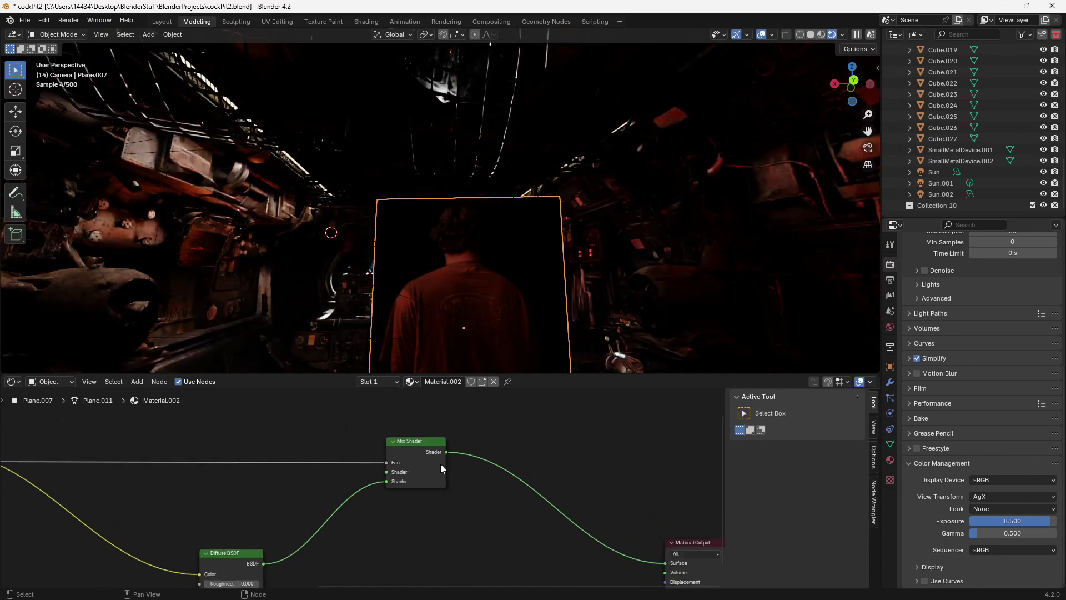
{"action": "scroll", "coordinate": [441, 464], "scroll_direction": "down", "scroll_amount": 3}
{"action": "left_click", "coordinate": [402, 454]}
{"action": "key", "text": "shift+d"}
{"action": "left_click", "coordinate": [537, 485]}
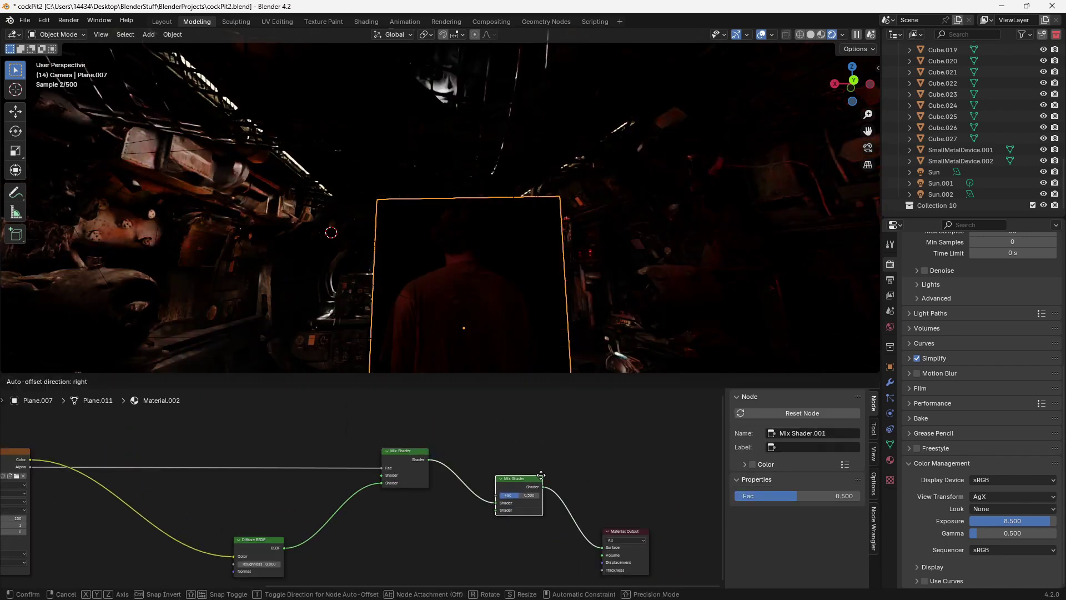
Mix a new Transparent BSDF with the first Mix Shader in the duplicate Mix Shader, using Renderr.mov's alpha as its factor
{"action": "key", "text": "shift+a"}
{"action": "type", "text": "tra"}
{"action": "left_click", "coordinate": [517, 414]}
{"action": "left_click_drag", "start_coordinate": [429, 460], "coordinate": [516, 500]}
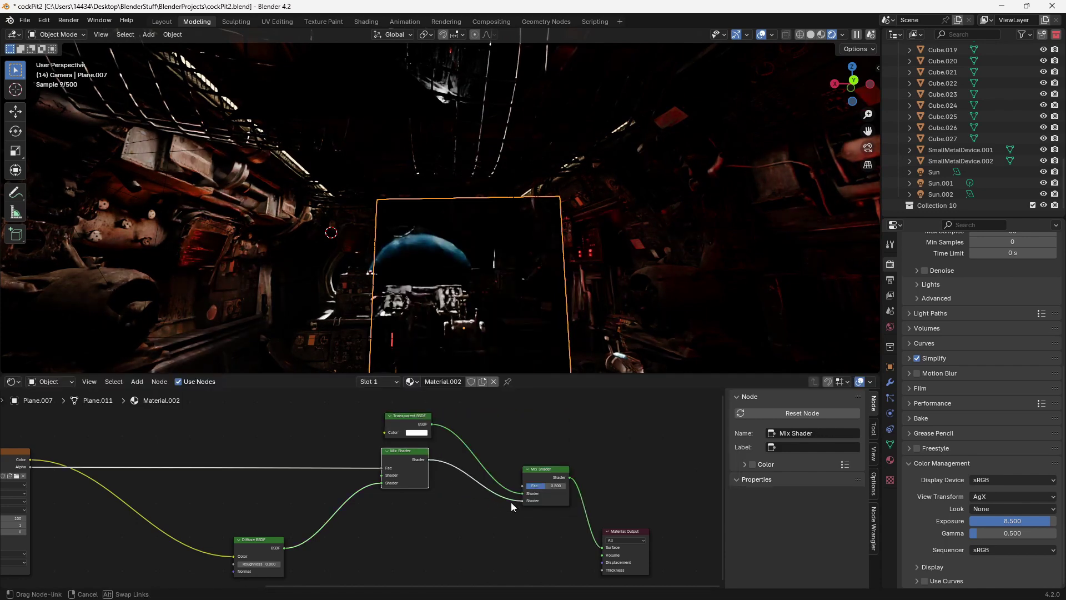
{"action": "scroll", "coordinate": [411, 453], "scroll_direction": "down", "scroll_amount": 2}
{"action": "scroll", "coordinate": [226, 485], "scroll_direction": "up", "scroll_amount": 1}
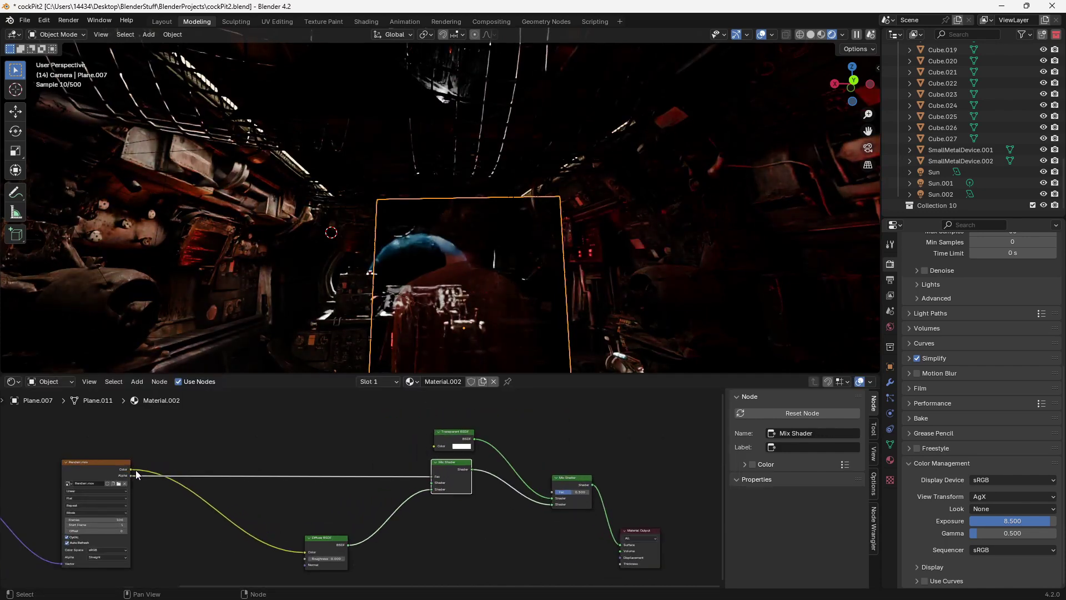
{"action": "left_click_drag", "start_coordinate": [131, 475], "coordinate": [551, 492]}
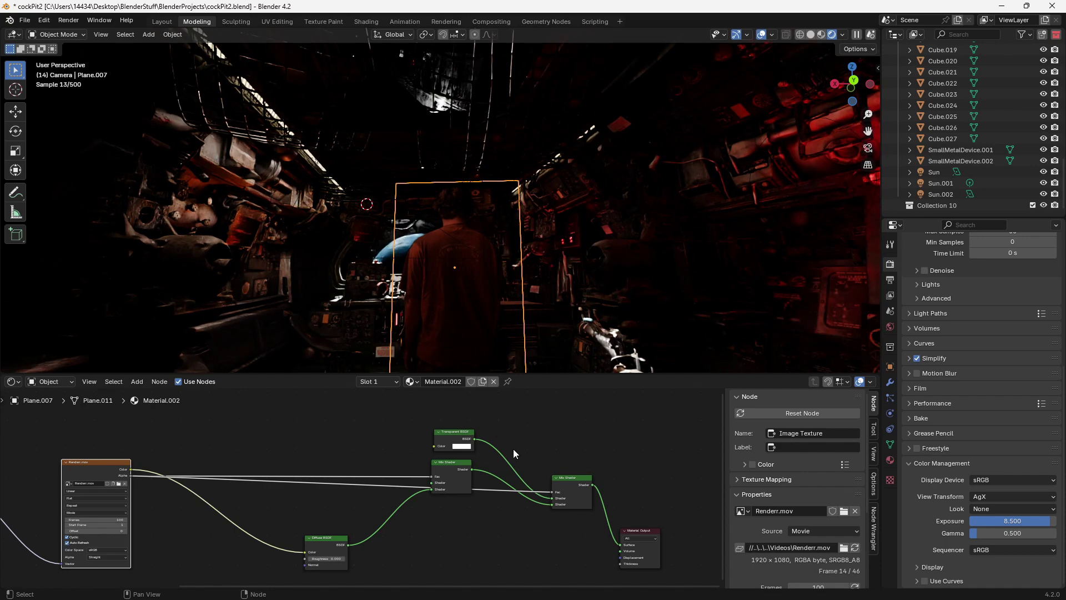
Try the Transparent BSDF in the first Mix Shader and a new Diffuse BSDF in the second, and delete that Diffuse BSDF
{"action": "left_click_drag", "start_coordinate": [474, 439], "coordinate": [432, 483]}
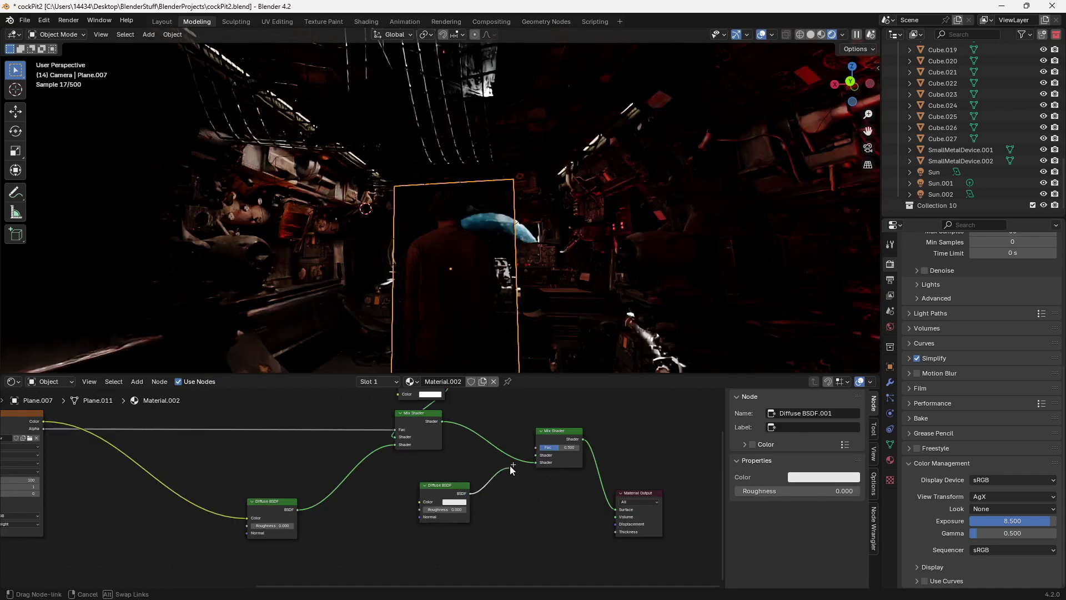
{"action": "scroll", "coordinate": [508, 242], "scroll_direction": "up", "scroll_amount": 3}
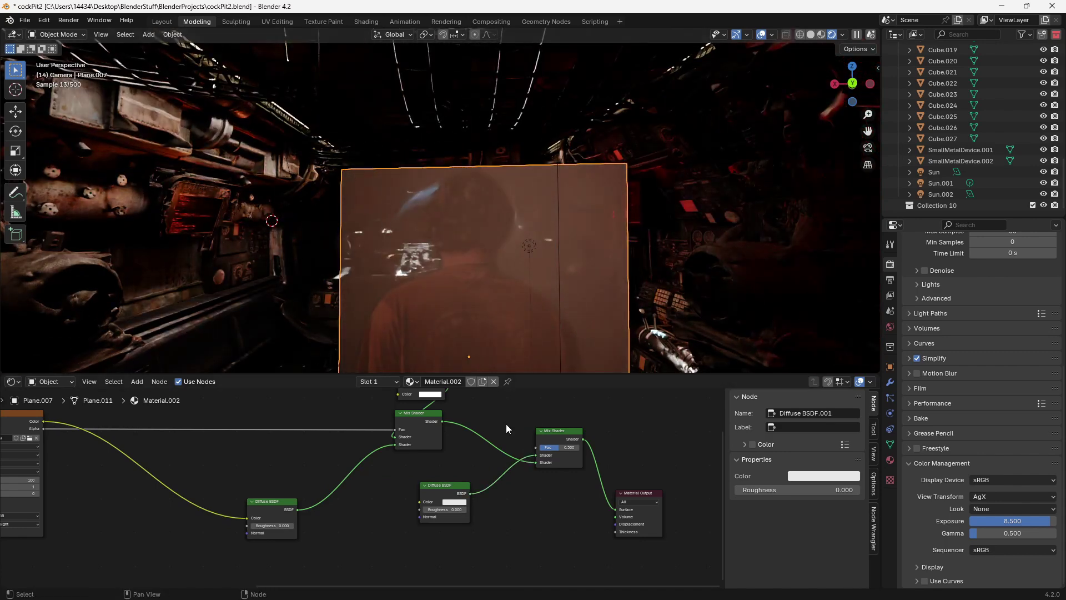
{"action": "left_click", "coordinate": [451, 485]}
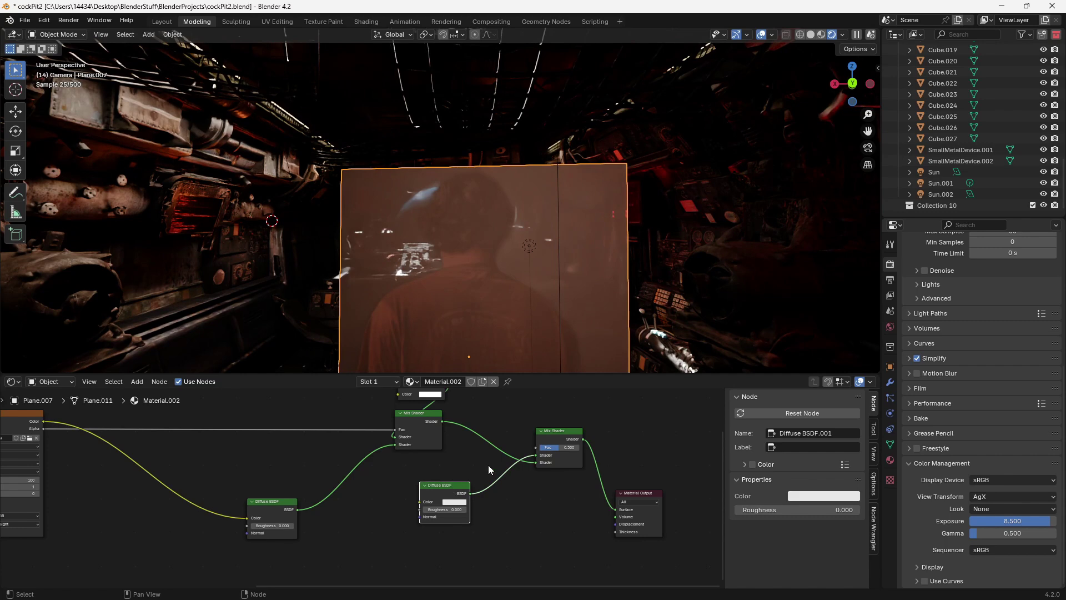
{"action": "key", "text": "x"}
Reconnect the Transparent BSDF to the second Mix Shader's first shader input and Renderr.mov's alpha to that Mix Shader's factor
{"action": "middle_click_drag", "start_coordinate": [480, 468], "coordinate": [485, 488]}
{"action": "left_click_drag", "start_coordinate": [451, 405], "coordinate": [549, 475]}
{"action": "scroll", "coordinate": [383, 468], "scroll_direction": "up", "scroll_amount": 3}
{"action": "left_click_drag", "start_coordinate": [426, 461], "coordinate": [377, 484]}
{"action": "scroll", "coordinate": [355, 483], "scroll_direction": "down", "scroll_amount": 5}
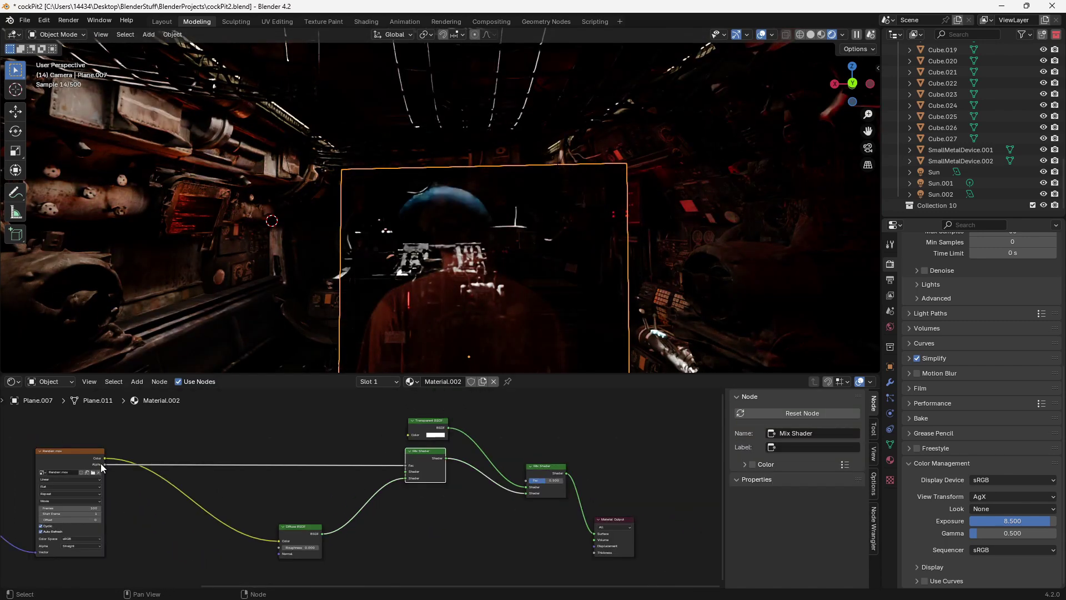
{"action": "left_click_drag", "start_coordinate": [102, 462], "coordinate": [526, 480]}
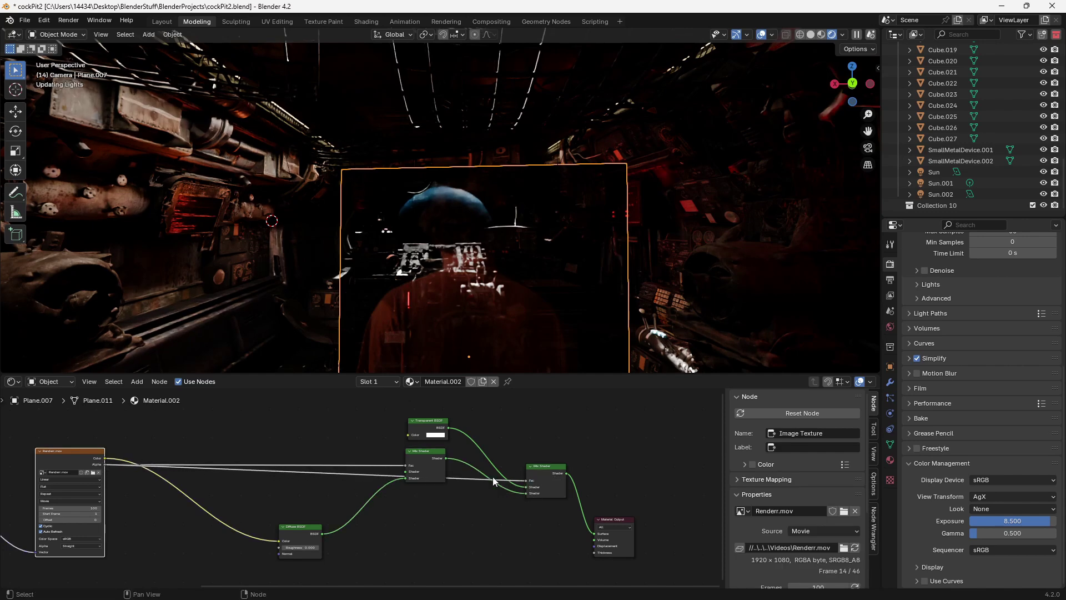
Add an Emission node and connect it to the first shader input of the Mix Shader that receives the Diffuse BSDF
{"action": "scroll", "coordinate": [397, 462], "scroll_direction": "up", "scroll_amount": 2}
{"action": "key", "text": "shift+a"}
{"action": "type", "text": "e"}
{"action": "key", "text": "Return"}
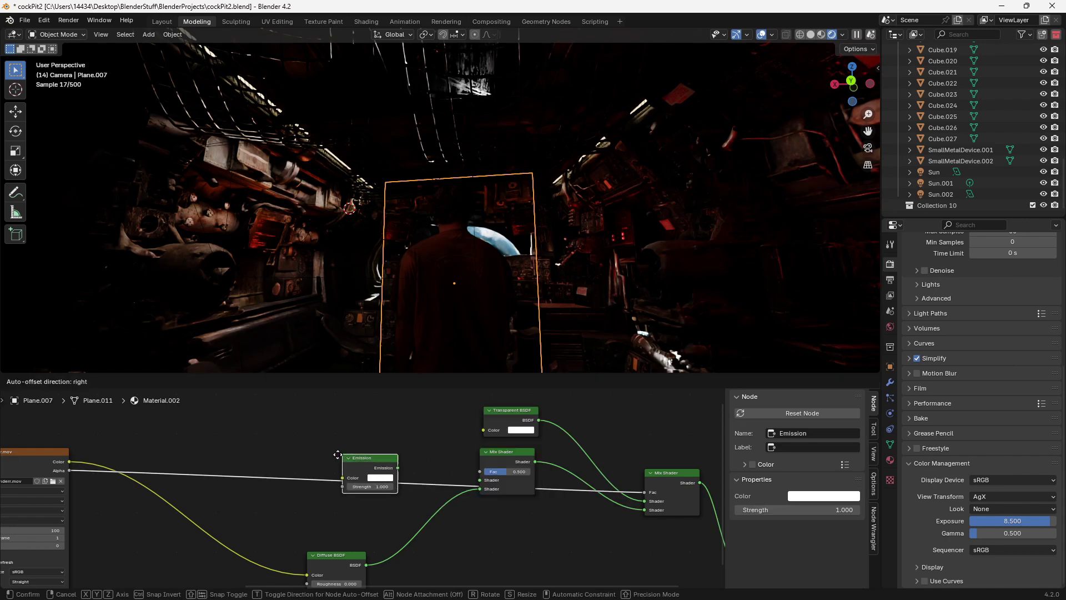
{"action": "left_click", "coordinate": [351, 421]}
{"action": "left_click_drag", "start_coordinate": [353, 424], "coordinate": [507, 544]}
Vary the factor of the Emission and Diffuse Mix Shader to compare both shaders, ending at 1.000
{"action": "scroll", "coordinate": [472, 466], "scroll_direction": "up", "scroll_amount": 3}
{"action": "middle_click_drag", "start_coordinate": [506, 544], "coordinate": [481, 461]}
{"action": "scroll", "coordinate": [481, 462], "scroll_direction": "down", "scroll_amount": 2}
{"action": "left_click_drag", "start_coordinate": [500, 473], "coordinate": [528, 471]}
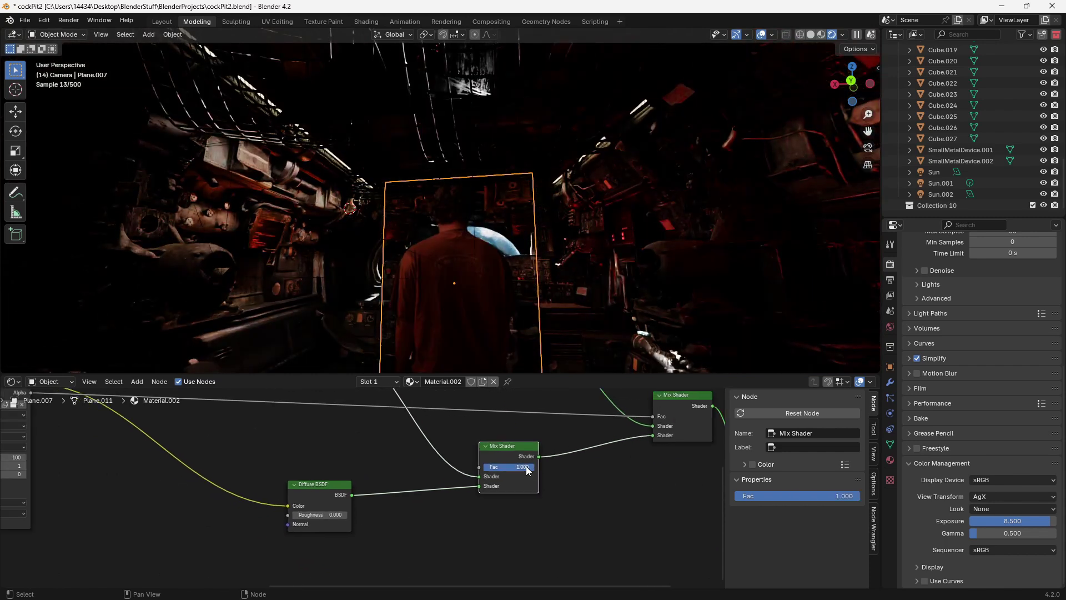
{"action": "left_click_drag", "start_coordinate": [534, 467], "coordinate": [483, 467]}
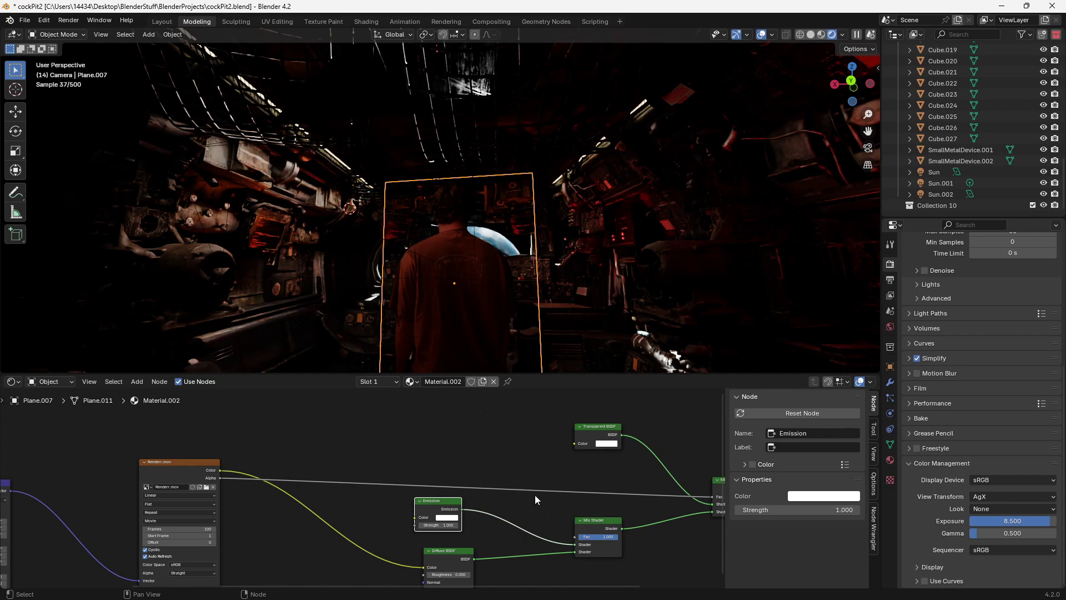
Add a Geometry node above the Renderr.mov texture in the figure plane's node tree
{"action": "scroll", "coordinate": [386, 438], "scroll_direction": "down", "scroll_amount": 2}
{"action": "key", "text": "shift+a"}
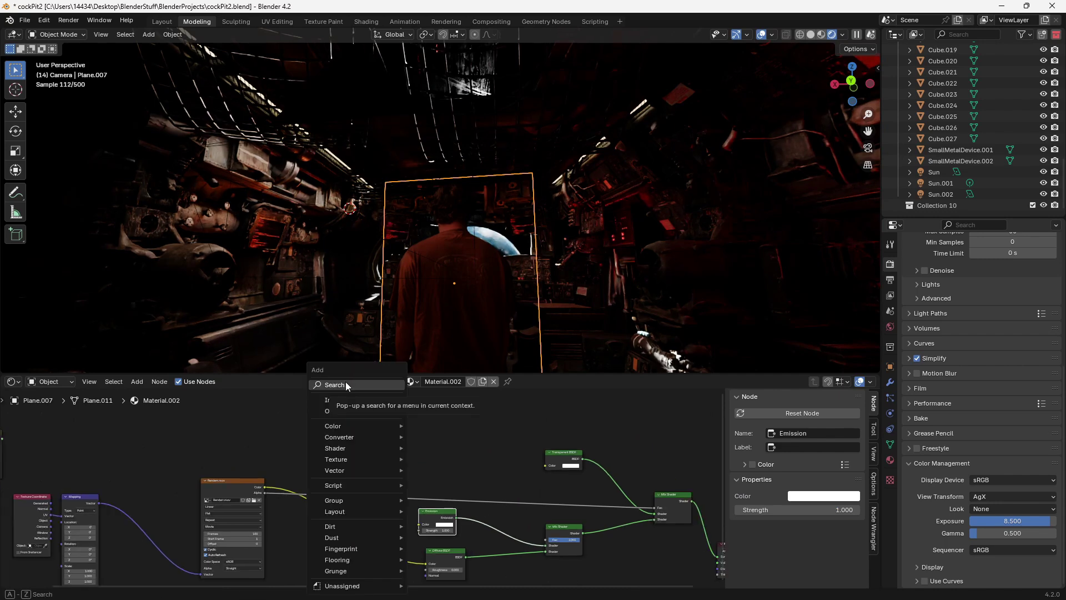
{"action": "left_click", "coordinate": [346, 383]}
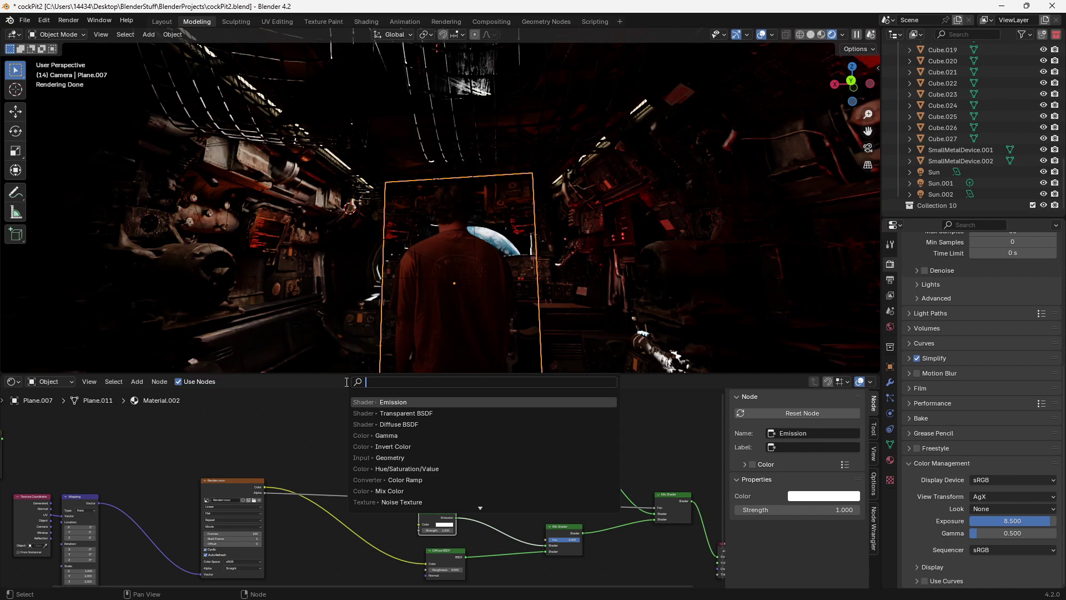
{"action": "type", "text": "geom"}
{"action": "left_click", "coordinate": [368, 401]}
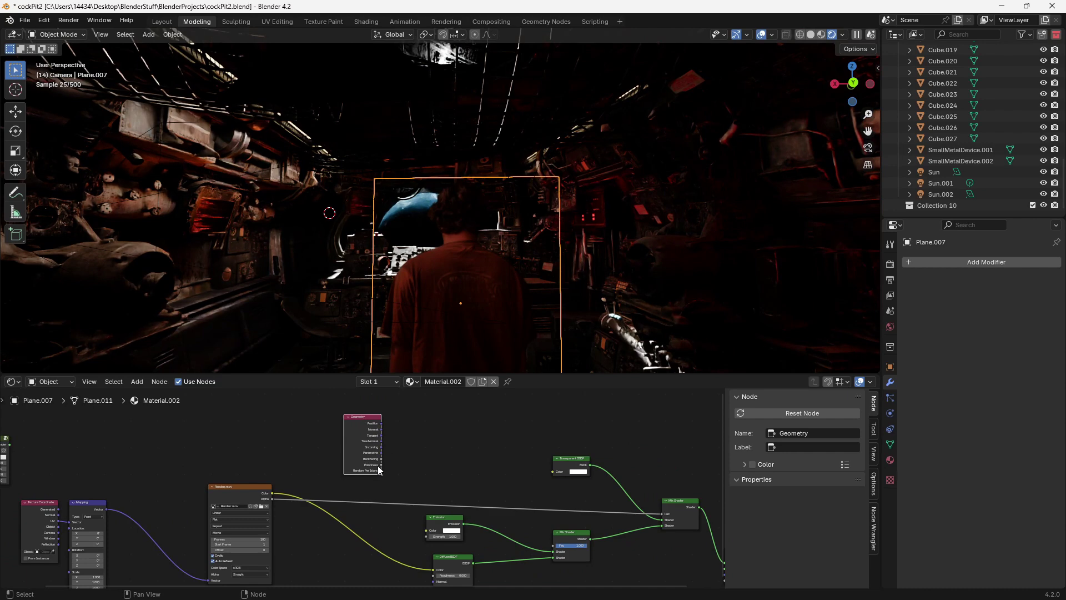
Connect the Geometry node's Backfacing output to the factor of the Emission and Diffuse Mix Shader
{"action": "scroll", "coordinate": [379, 465], "scroll_direction": "up", "scroll_amount": 2}
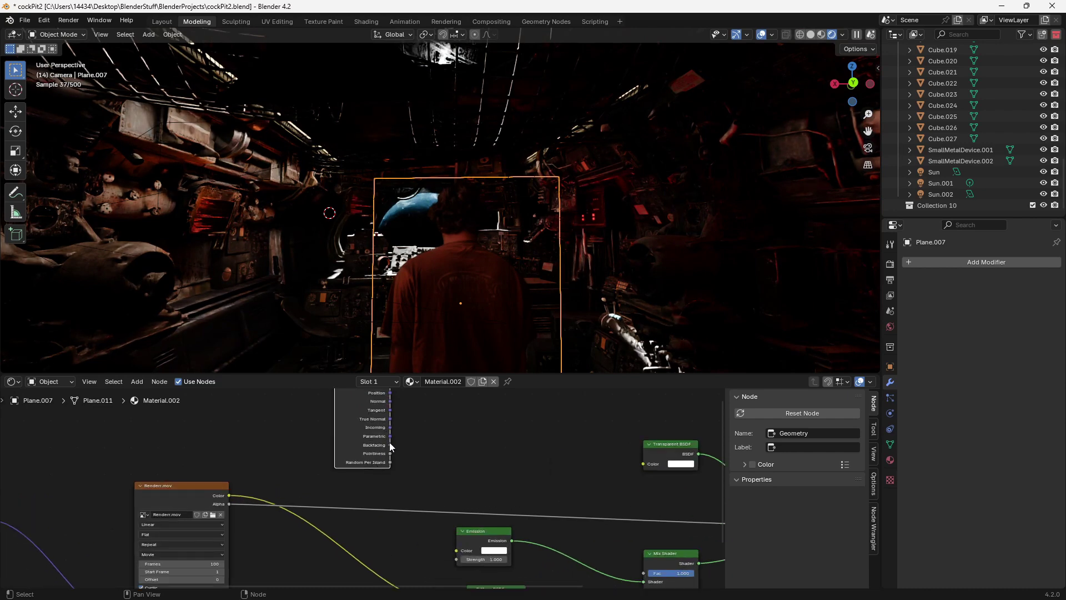
{"action": "scroll", "coordinate": [389, 444], "scroll_direction": "down", "scroll_amount": 4}
{"action": "scroll", "coordinate": [463, 464], "scroll_direction": "up", "scroll_amount": 4}
{"action": "left_click_drag", "start_coordinate": [343, 414], "coordinate": [594, 540]}
{"action": "scroll", "coordinate": [553, 276], "scroll_direction": "down", "scroll_amount": 5}
{"action": "left_click", "coordinate": [569, 278]}
{"action": "left_click", "coordinate": [469, 298]}
{"action": "middle_click_drag", "start_coordinate": [531, 291], "coordinate": [470, 308]}
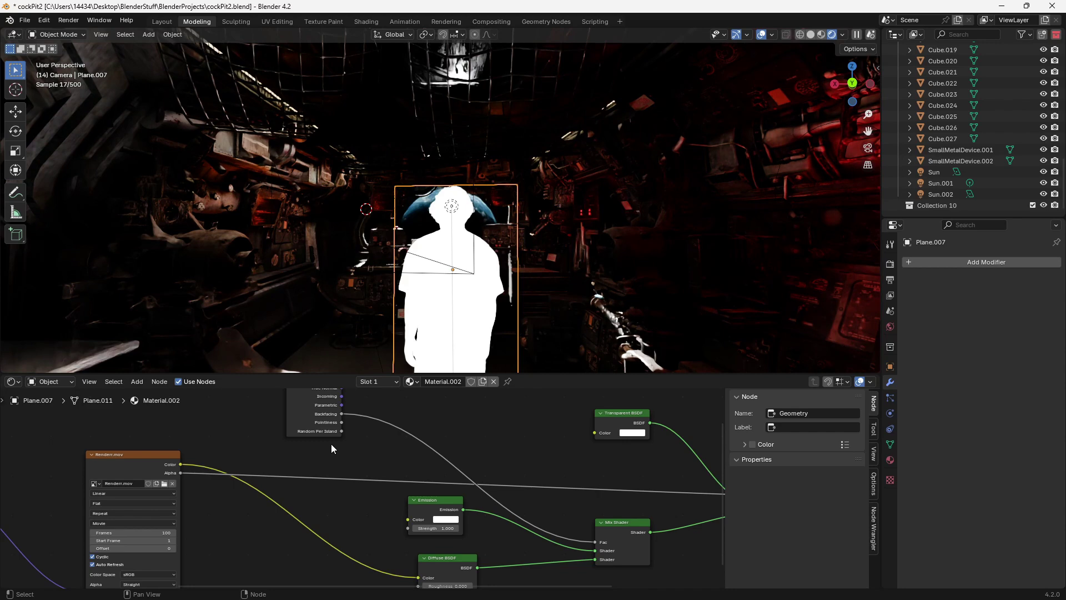
Check which way the figure plane faces using the Face Orientation overlay
{"action": "left_click", "coordinate": [772, 35]}
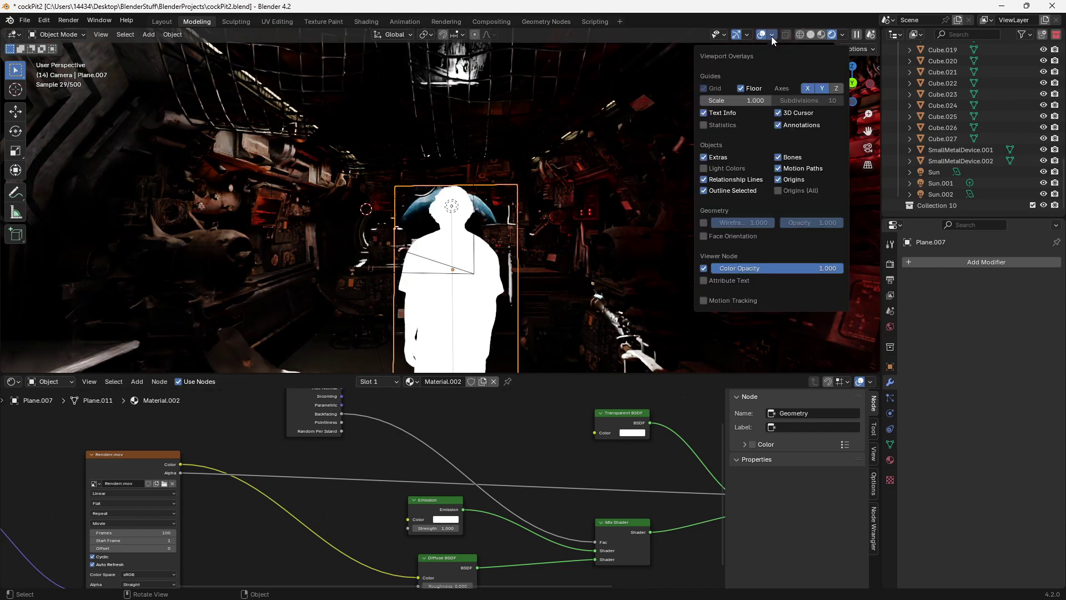
{"action": "left_click", "coordinate": [704, 236]}
{"action": "left_click", "coordinate": [490, 256]}
{"action": "left_click", "coordinate": [488, 259]}
{"action": "mouse_move", "coordinate": [570, 235]}
{"action": "middle_mouse_down"}
{"action": "mouse_move", "coordinate": [373, 239]}
{"action": "mouse_move", "coordinate": [578, 247]}
{"action": "middle_mouse_up"}
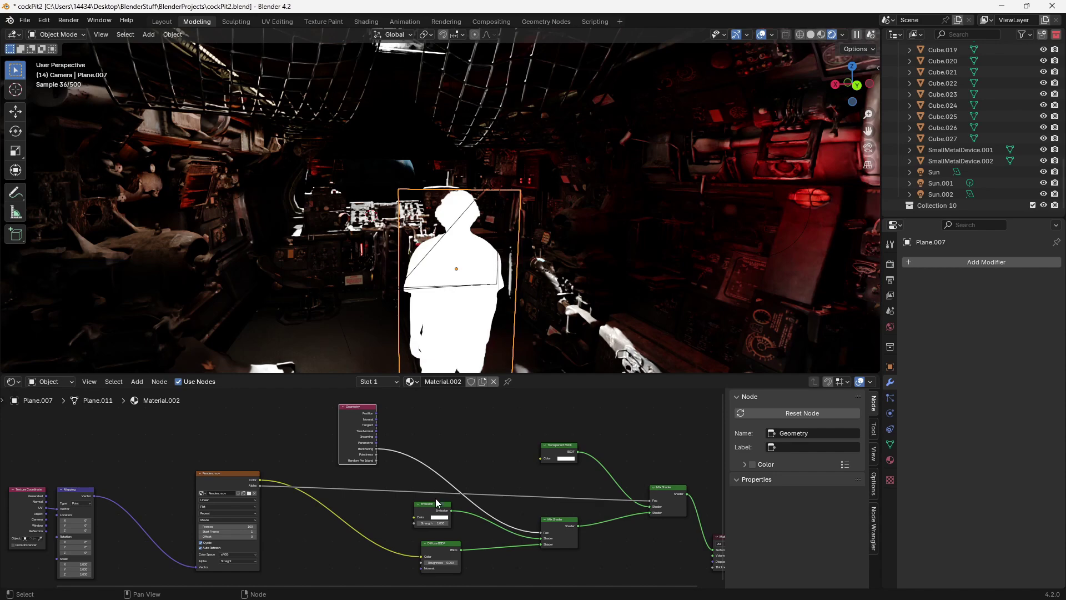
{"action": "left_click", "coordinate": [427, 505]}
{"action": "middle_click_drag", "start_coordinate": [516, 311], "coordinate": [455, 283]}
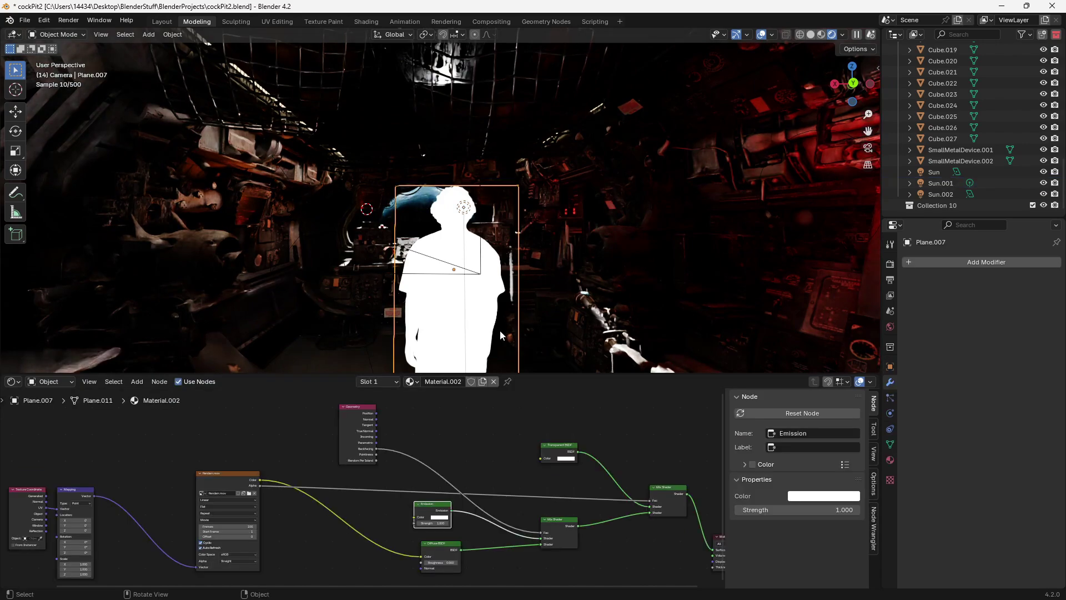
{"action": "key", "text": "Tab"}
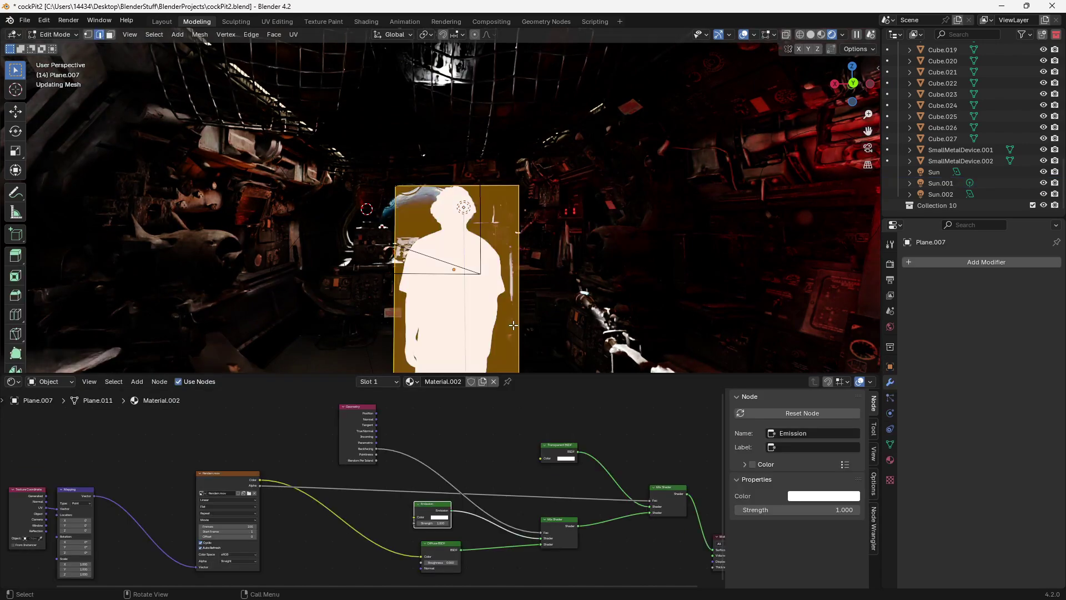
{"action": "scroll", "coordinate": [513, 325], "scroll_direction": "down", "scroll_amount": 4}
{"action": "key", "text": "Tab"}
{"action": "scroll", "coordinate": [473, 284], "scroll_direction": "up", "scroll_amount": 4}
{"action": "middle_click_drag", "start_coordinate": [475, 284], "coordinate": [410, 171]}
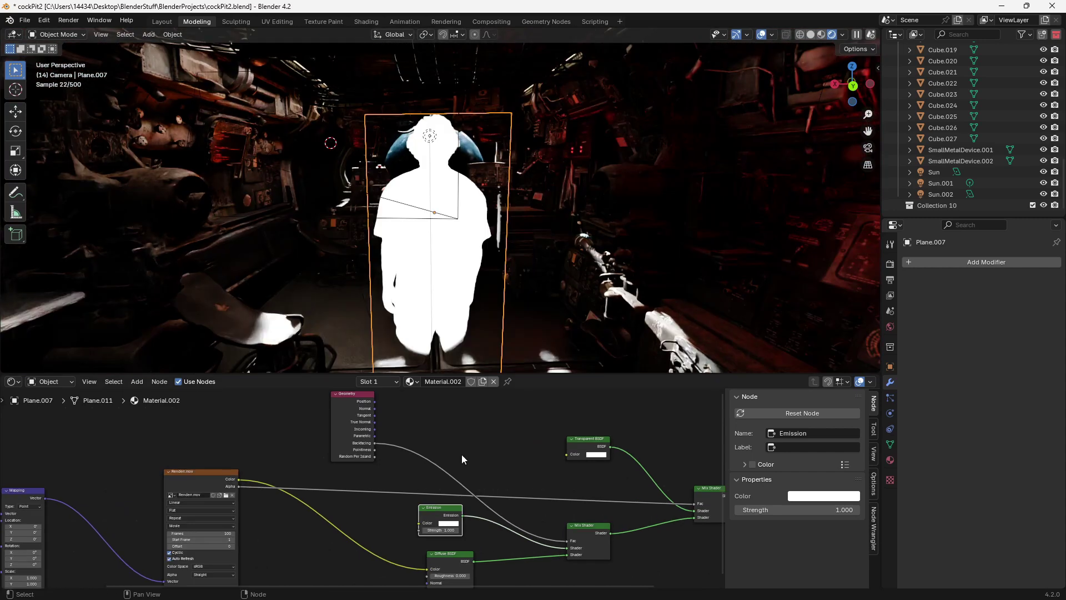
Insert an Invert Color node between the Geometry node's Backfacing output and the Emission and Diffuse Mix Shader's factor
{"action": "key", "text": "shift+a"}
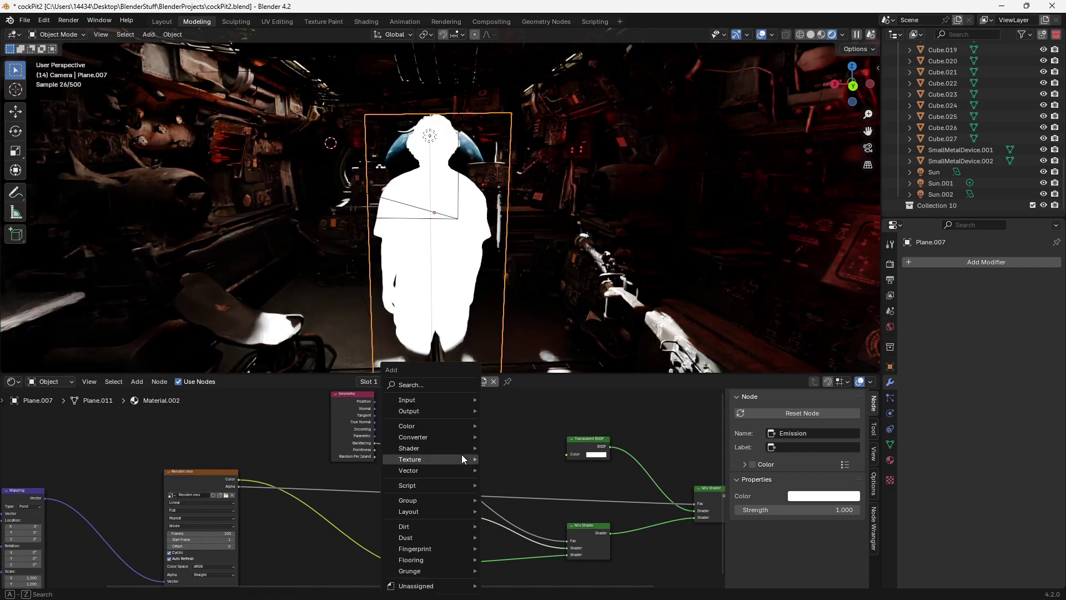
{"action": "left_click", "coordinate": [441, 386]}
{"action": "type", "text": "inv"}
{"action": "key", "text": "Return"}
{"action": "left_click", "coordinate": [420, 432]}
Recalculate the figure plane's normals to the outside in Edit Mode
{"action": "middle_click_drag", "start_coordinate": [451, 287], "coordinate": [409, 245]}
{"action": "key", "text": "Tab"}
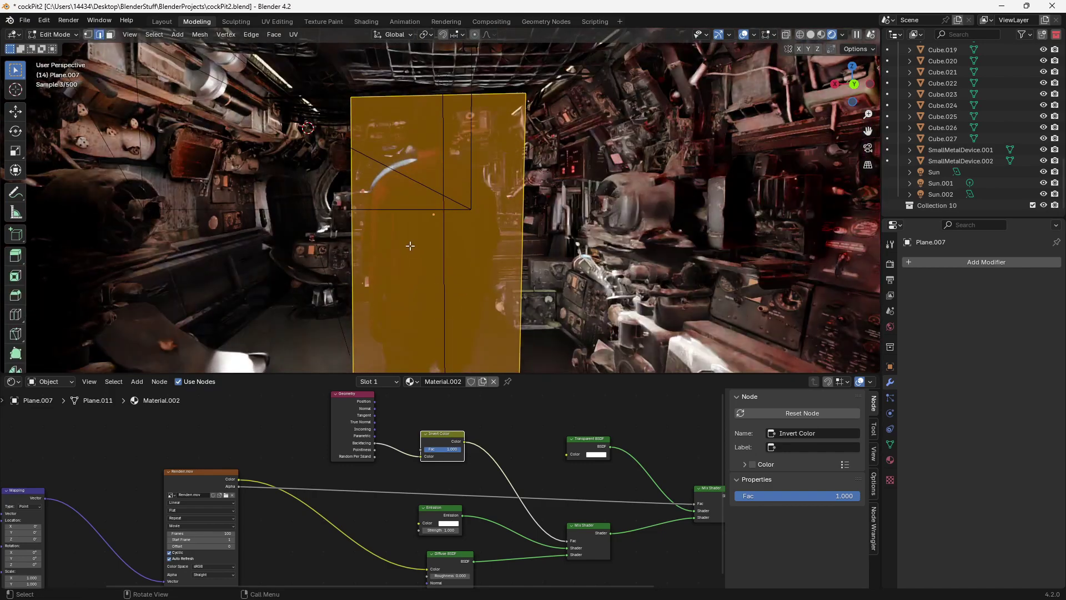
{"action": "key", "text": "shift+n"}
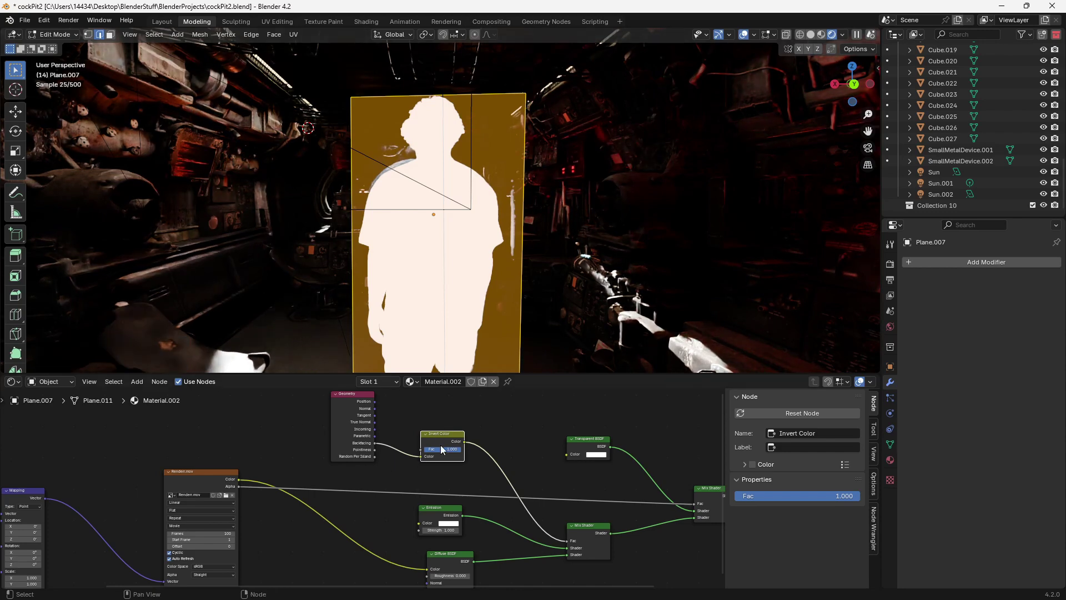
Remove the Invert Color node, keeping Backfacing linked to the Emission and Diffuse mix factor, and return to Object Mode
{"action": "scroll", "coordinate": [344, 442], "scroll_direction": "up", "scroll_amount": 2}
{"action": "left_click_drag", "start_coordinate": [261, 415], "coordinate": [522, 549]}
{"action": "key", "text": "x"}
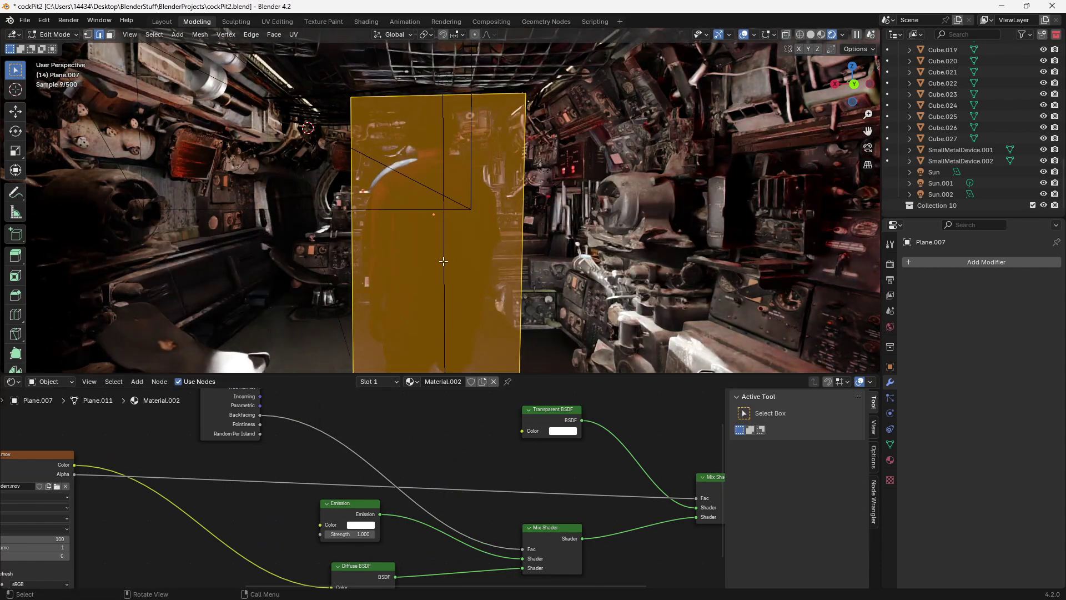
{"action": "key", "text": "Tab"}
{"action": "key", "text": "KP_0"}
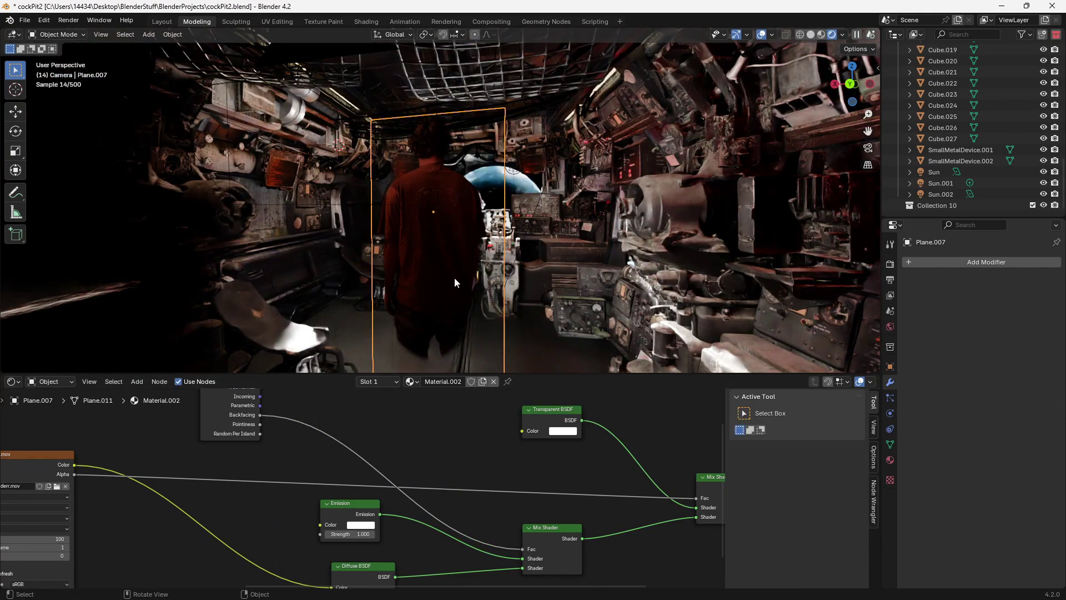
Add a Solidify modifier to the figure plane and flip its normals
{"action": "left_click", "coordinate": [941, 263]}
{"action": "mouse_move", "coordinate": [941, 265]}
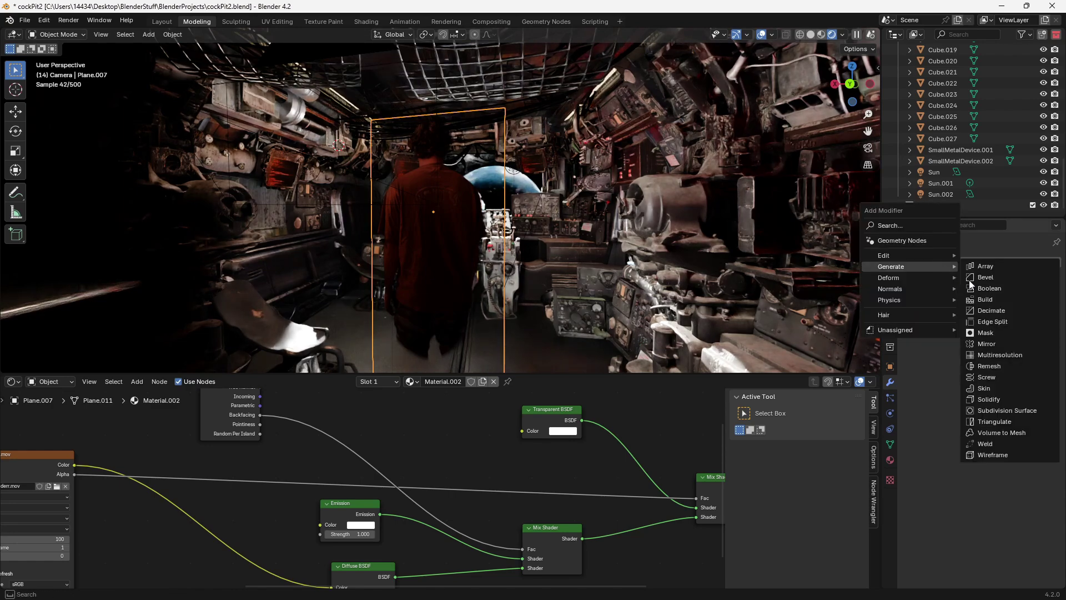
{"action": "left_click", "coordinate": [996, 397]}
{"action": "middle_click_drag", "start_coordinate": [578, 223], "coordinate": [560, 295]}
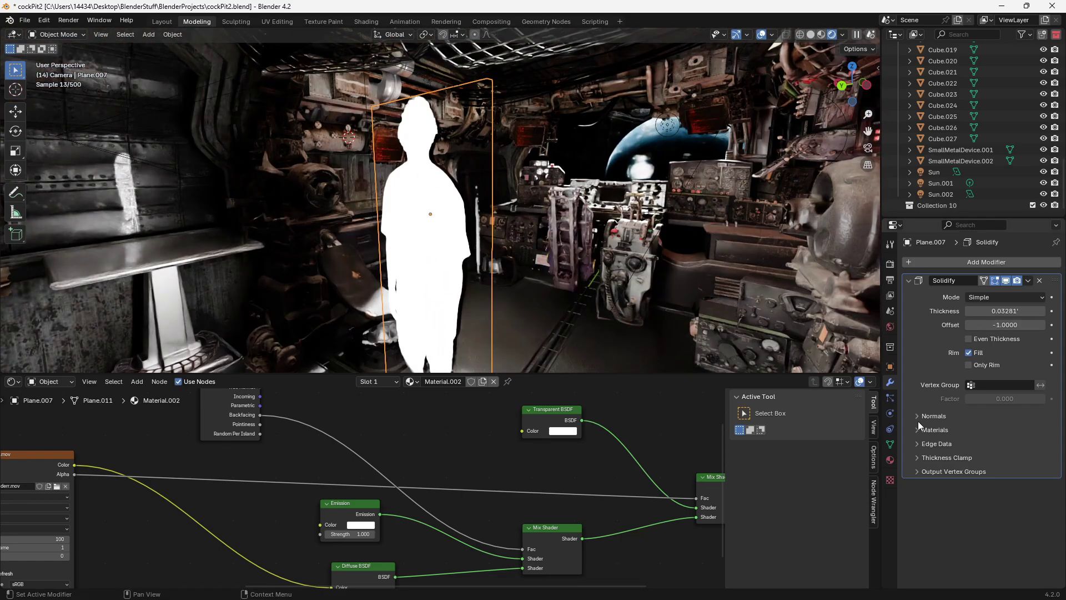
{"action": "left_click", "coordinate": [918, 416]}
{"action": "left_click", "coordinate": [969, 433]}
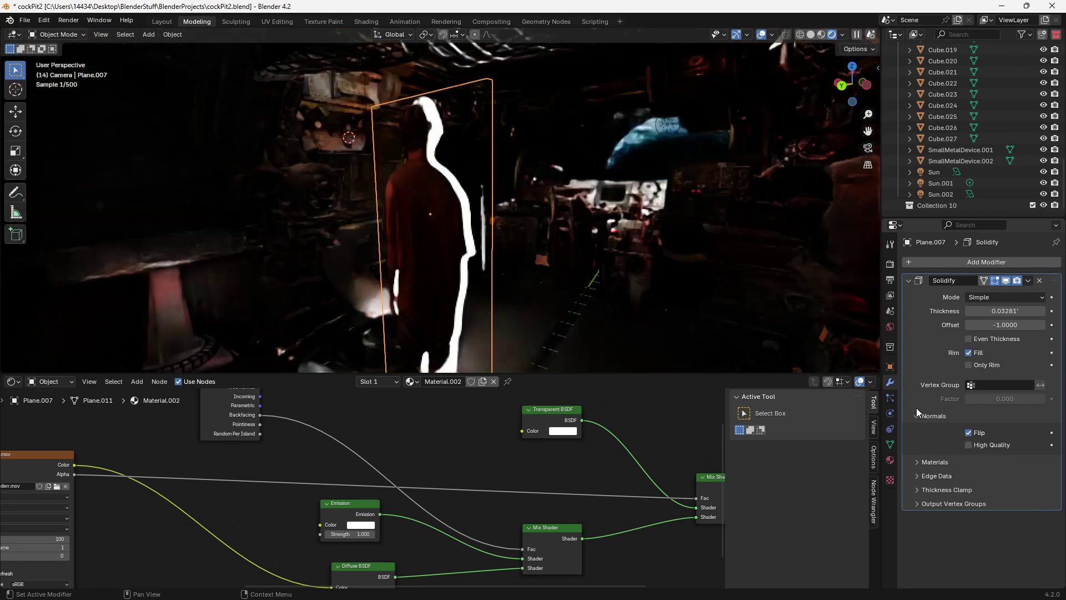
Set the Solidify modifier's thickness to 0.001'
{"action": "middle_click_drag", "start_coordinate": [439, 231], "coordinate": [469, 231]}
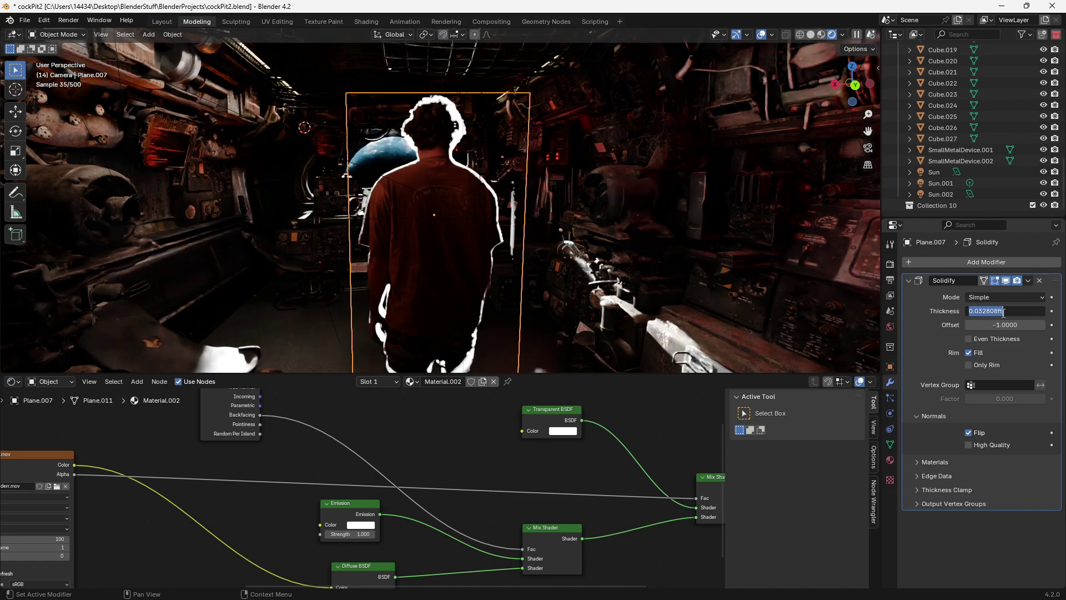
{"action": "type", "text": "5"}
{"action": "key", "text": "Return"}
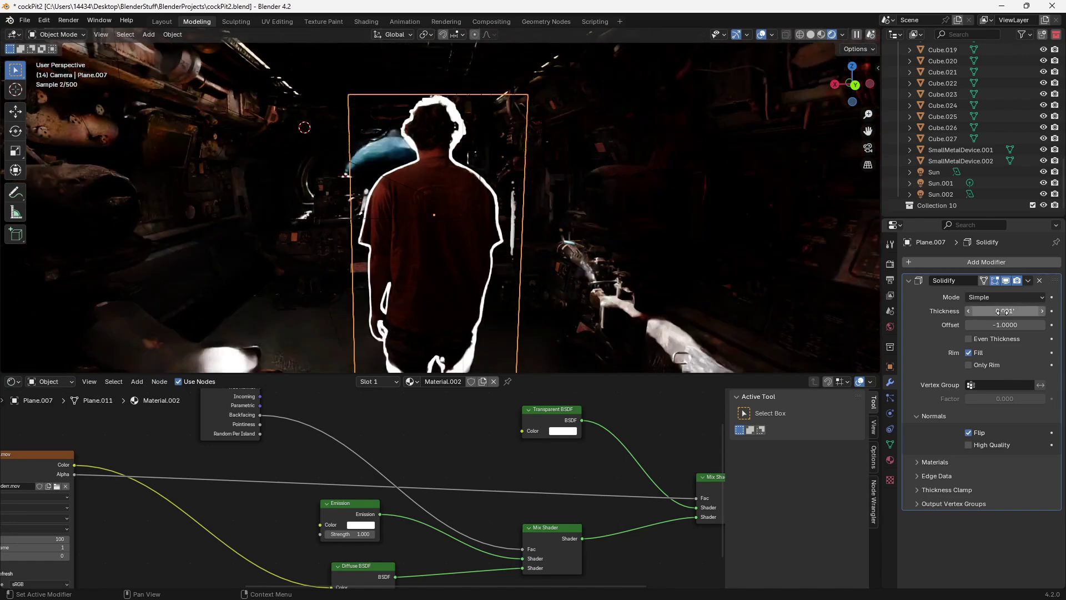
{"action": "left_click", "coordinate": [577, 209]}
{"action": "middle_click_drag", "start_coordinate": [573, 212], "coordinate": [442, 191]}
{"action": "left_click", "coordinate": [502, 185]}
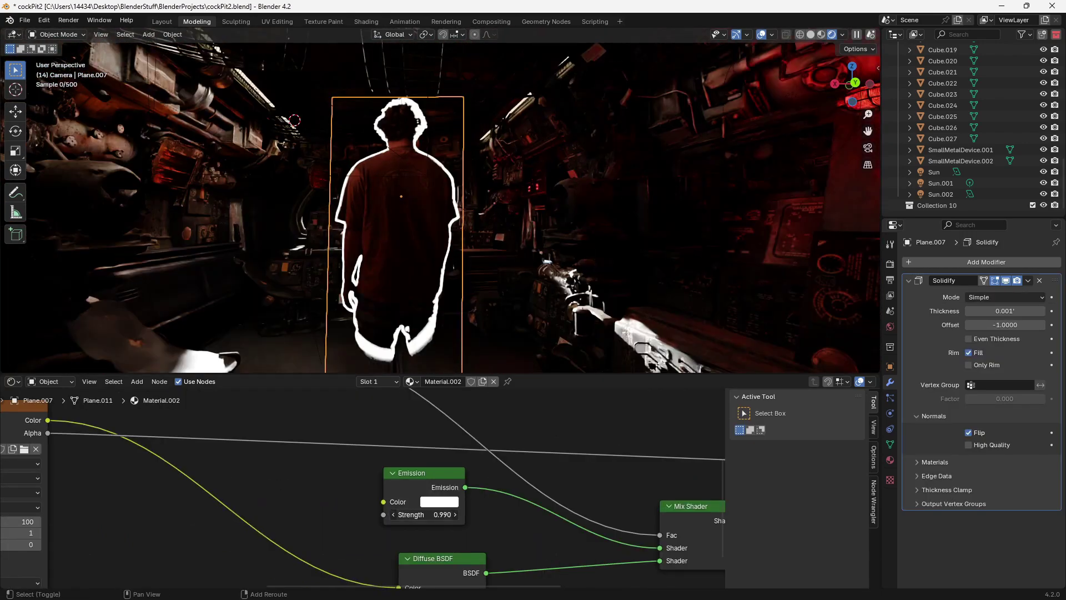
Lower the Emission node's strength to 0.430 and reposition the Geometry node to make room
{"action": "mouse_move", "coordinate": [439, 514]}
{"action": "left_mouse_down"}
{"action": "mouse_move", "coordinate": [383, 514]}
{"action": "mouse_move", "coordinate": [428, 505]}
{"action": "left_mouse_up"}
{"action": "scroll", "coordinate": [378, 445], "scroll_direction": "down", "scroll_amount": 3}
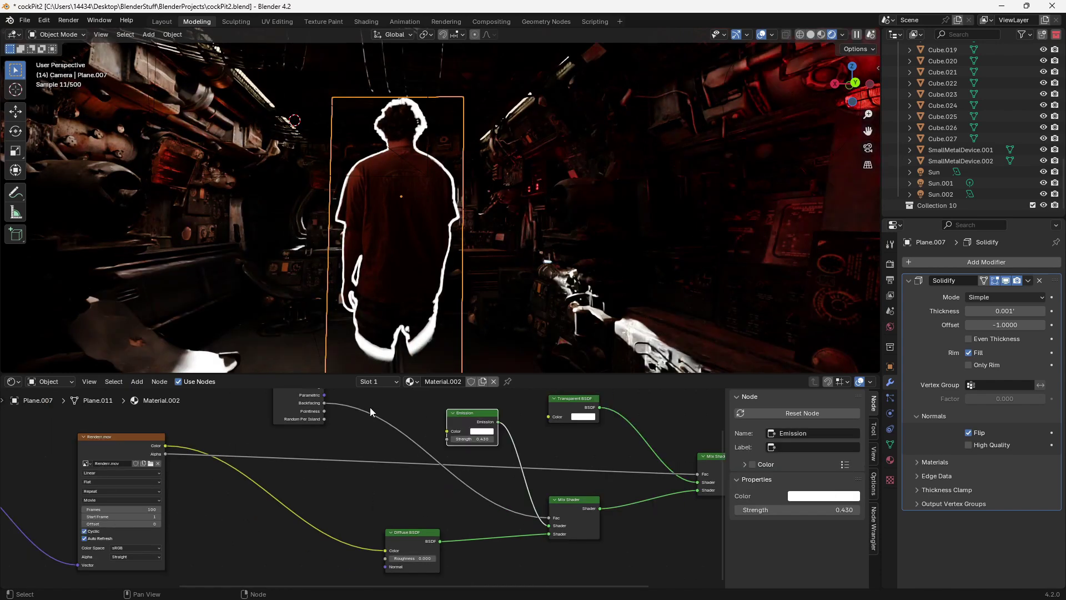
{"action": "middle_click_drag", "start_coordinate": [370, 407], "coordinate": [501, 511]}
{"action": "left_click_drag", "start_coordinate": [426, 438], "coordinate": [527, 420]}
{"action": "middle_click_drag", "start_coordinate": [536, 550], "coordinate": [418, 424]}
{"action": "scroll", "coordinate": [418, 428], "scroll_direction": "up", "scroll_amount": 3}
Add a Gamma node between the Renderr.mov texture's Color output and the Emission node's Color input
{"action": "key", "text": "shift+a"}
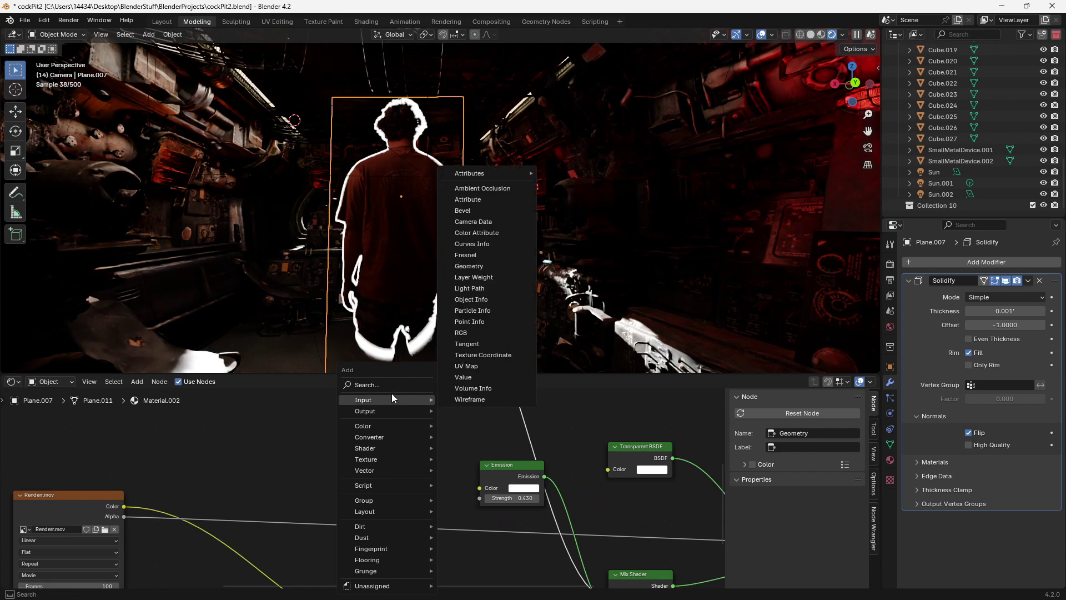
{"action": "left_click", "coordinate": [391, 388]}
{"action": "key", "text": "Return"}
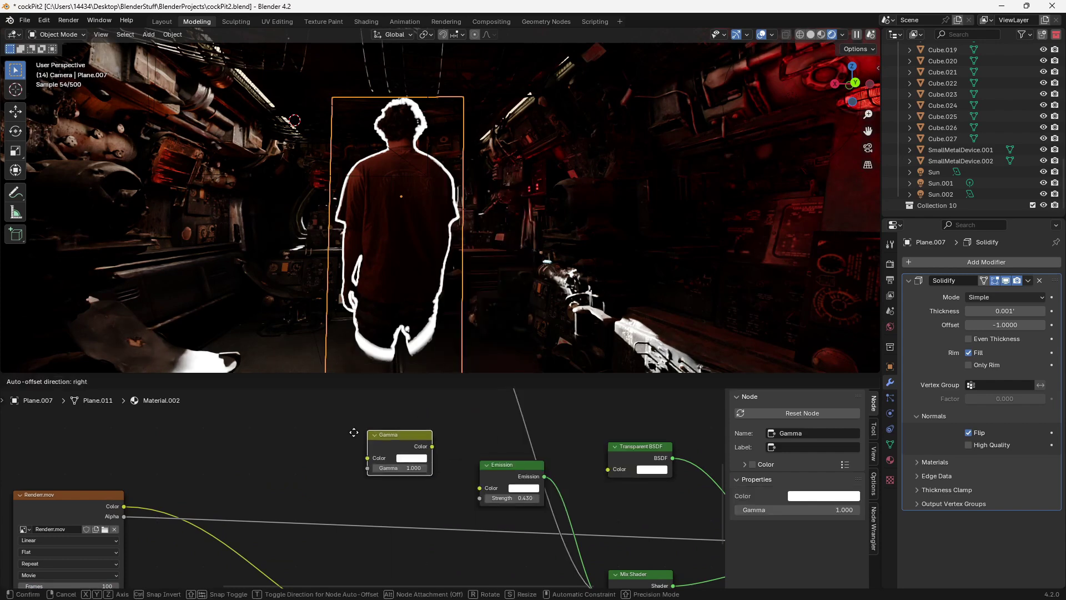
{"action": "left_click", "coordinate": [355, 471]}
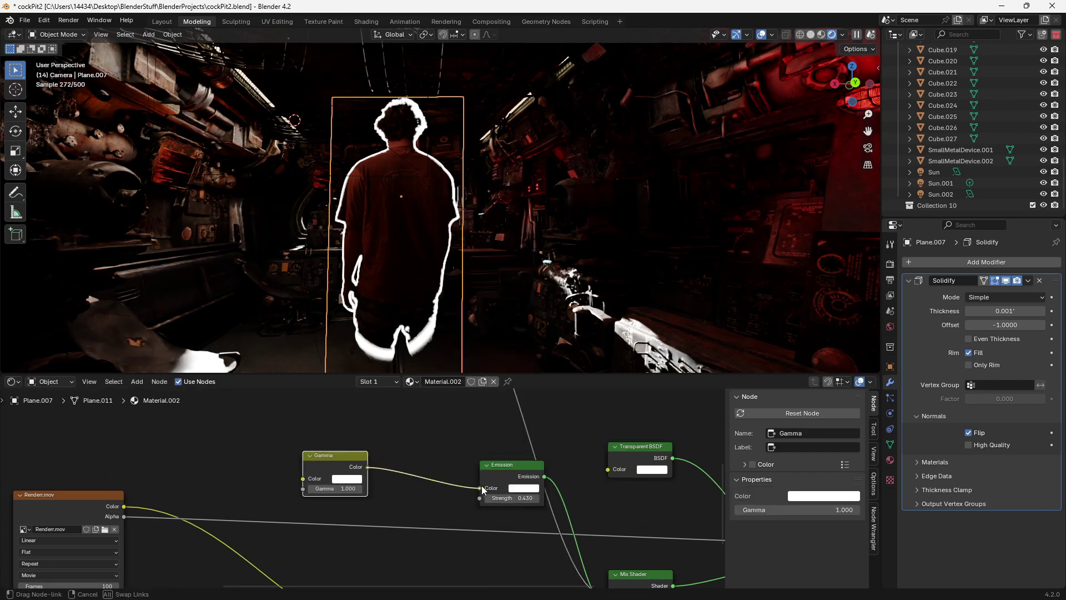
{"action": "left_click_drag", "start_coordinate": [481, 485], "coordinate": [481, 487]}
{"action": "scroll", "coordinate": [140, 507], "scroll_direction": "up", "scroll_amount": 2}
{"action": "left_click_drag", "start_coordinate": [336, 489], "coordinate": [355, 489]}
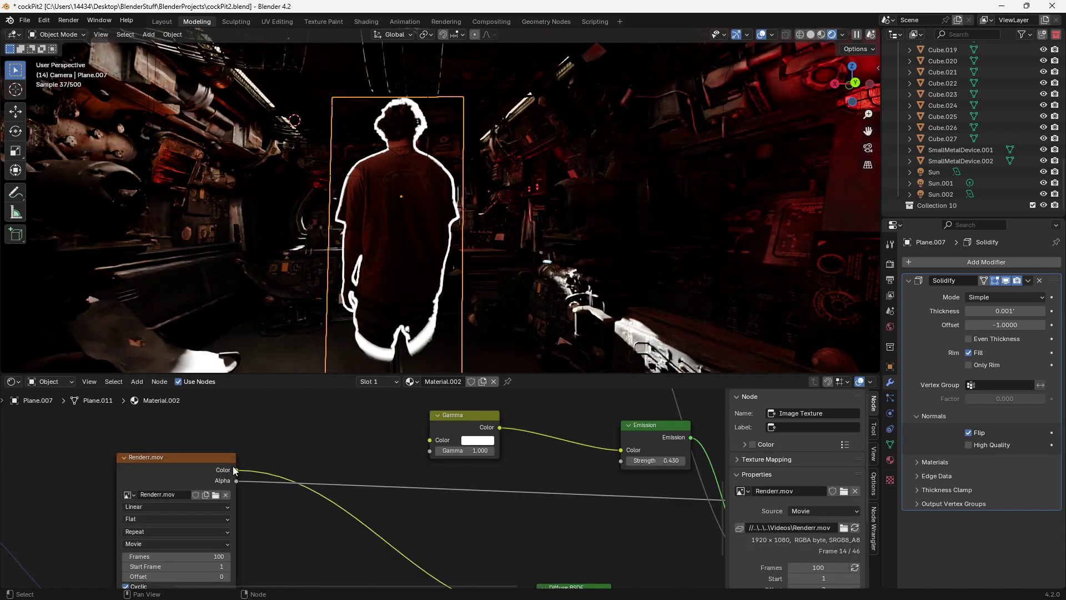
{"action": "left_click_drag", "start_coordinate": [235, 470], "coordinate": [430, 440]}
Examine the rim light around the figure's head and shoulders from several angles and distances
{"action": "scroll", "coordinate": [457, 199], "scroll_direction": "up", "scroll_amount": 4}
{"action": "middle_click_drag", "start_coordinate": [457, 199], "coordinate": [492, 211]}
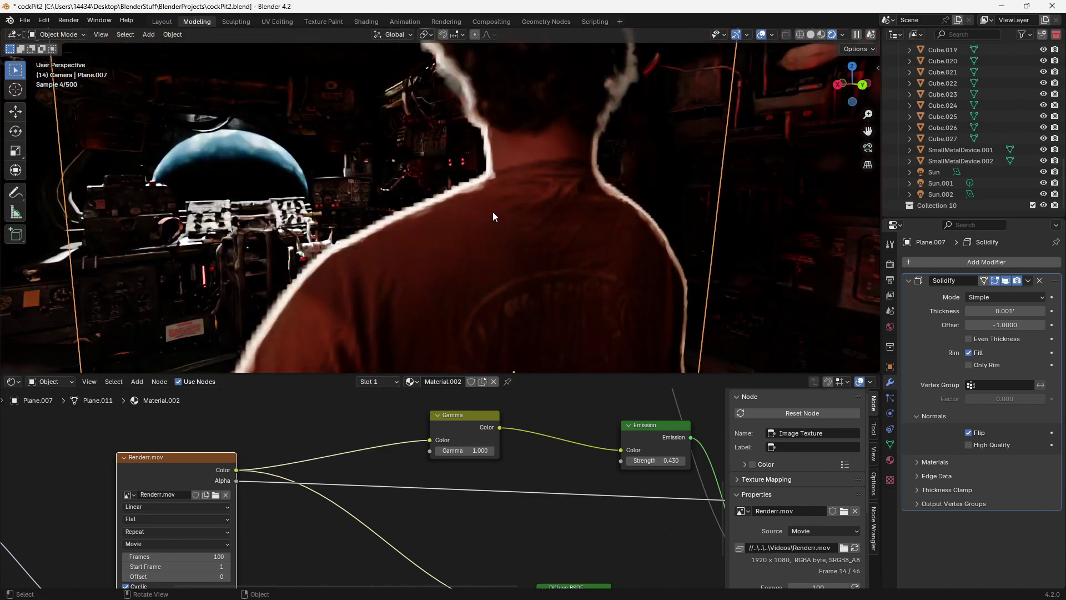
{"action": "scroll", "coordinate": [494, 211], "scroll_direction": "down", "scroll_amount": 3}
{"action": "scroll", "coordinate": [511, 462], "scroll_direction": "down", "scroll_amount": 5}
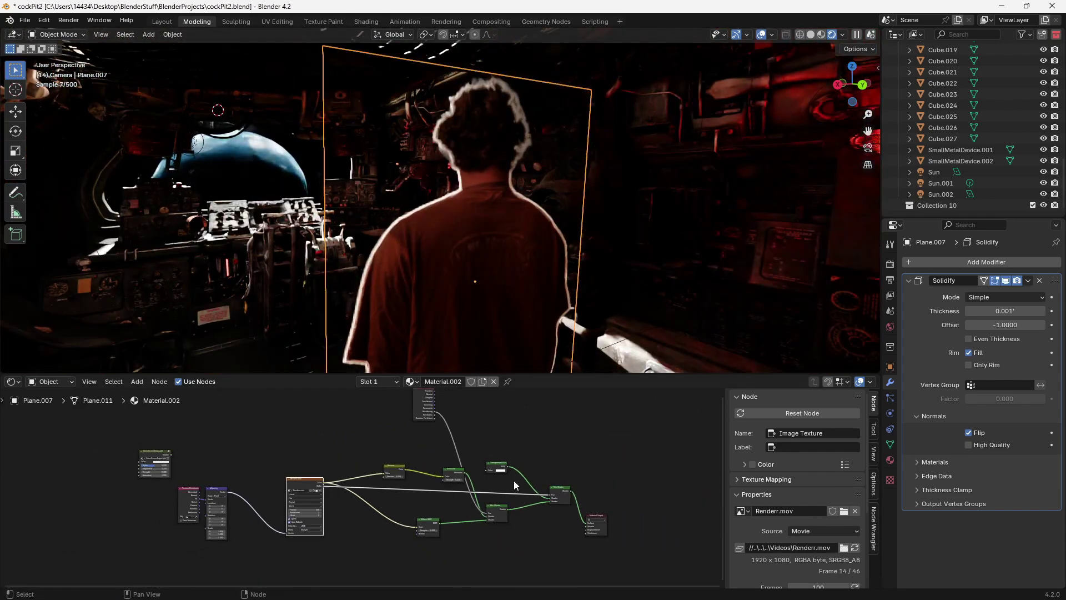
{"action": "left_click", "coordinate": [340, 428]}
{"action": "middle_click_drag", "start_coordinate": [548, 232], "coordinate": [514, 238]}
{"action": "scroll", "coordinate": [514, 237], "scroll_direction": "up", "scroll_amount": 4}
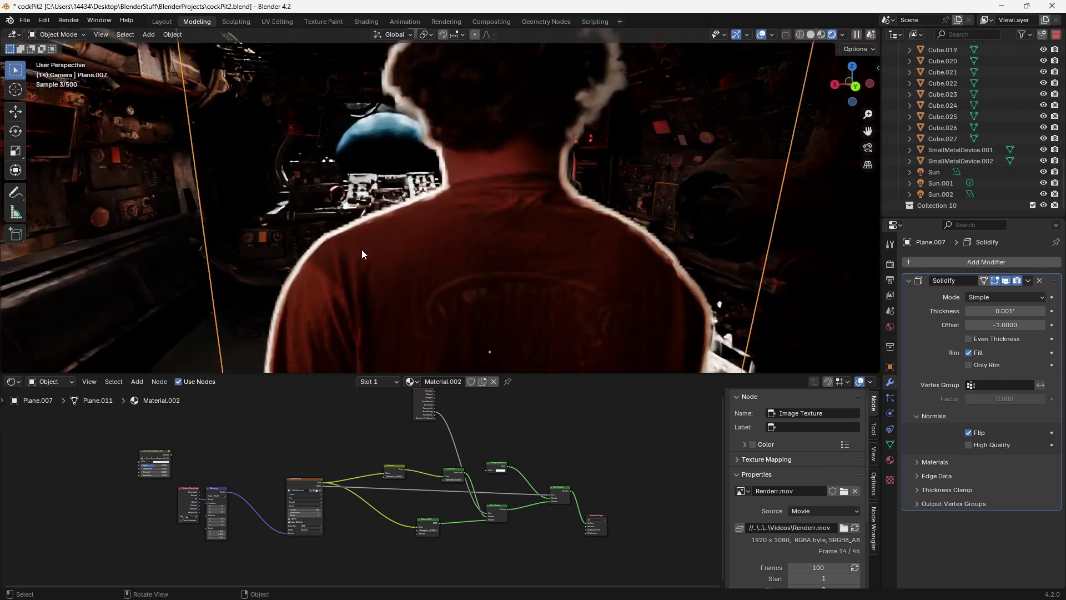
{"action": "scroll", "coordinate": [465, 452], "scroll_direction": "down", "scroll_amount": 1}
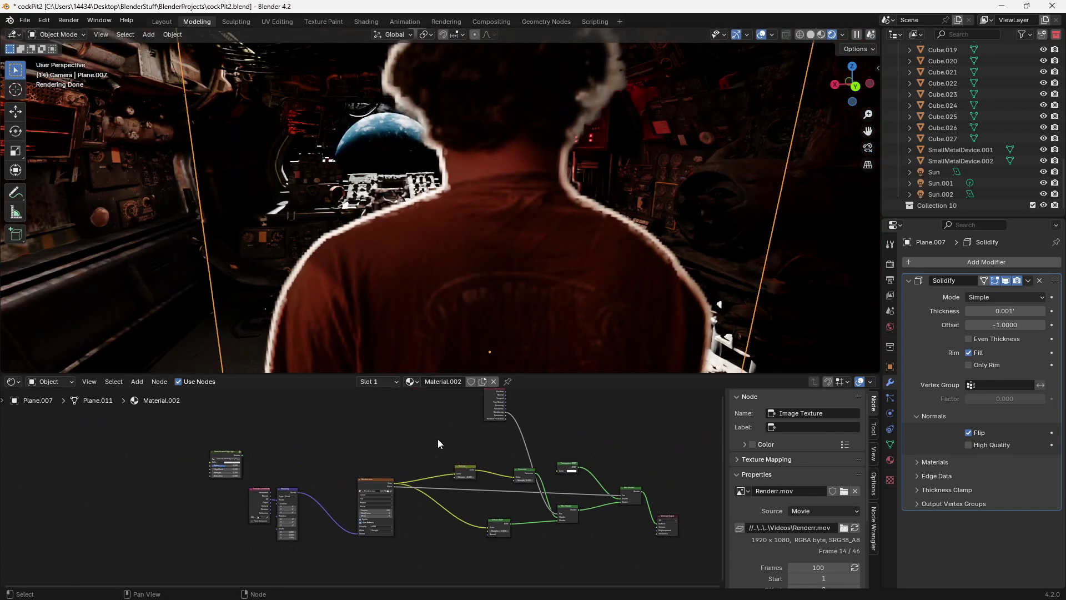
Group the Geometry, Gamma, Emission, Diffuse, Transparent and both Mix Shader nodes into a node group
{"action": "middle_click_drag", "start_coordinate": [437, 439], "coordinate": [420, 447]}
{"action": "scroll", "coordinate": [396, 442], "scroll_direction": "up", "scroll_amount": 1}
{"action": "left_click", "coordinate": [336, 487]}
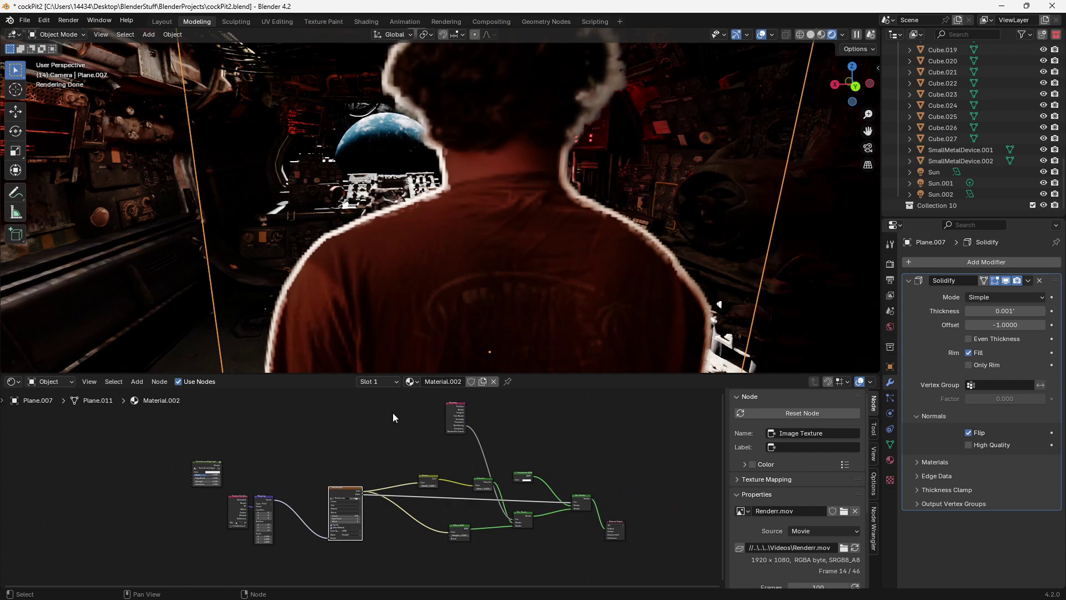
{"action": "left_click", "coordinate": [415, 460]}
{"action": "left_click_drag", "start_coordinate": [468, 518], "coordinate": [502, 474]}
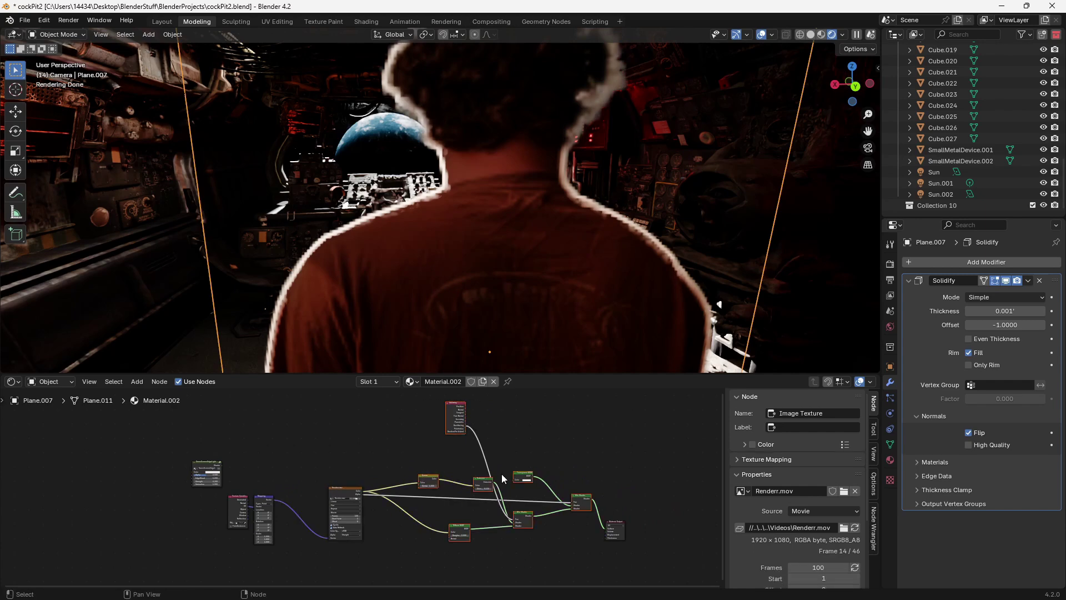
{"action": "key", "text": "ctrl+g"}
Rename the group's Fac input socket to Alpha
{"action": "scroll", "coordinate": [338, 497], "scroll_direction": "up", "scroll_amount": 3}
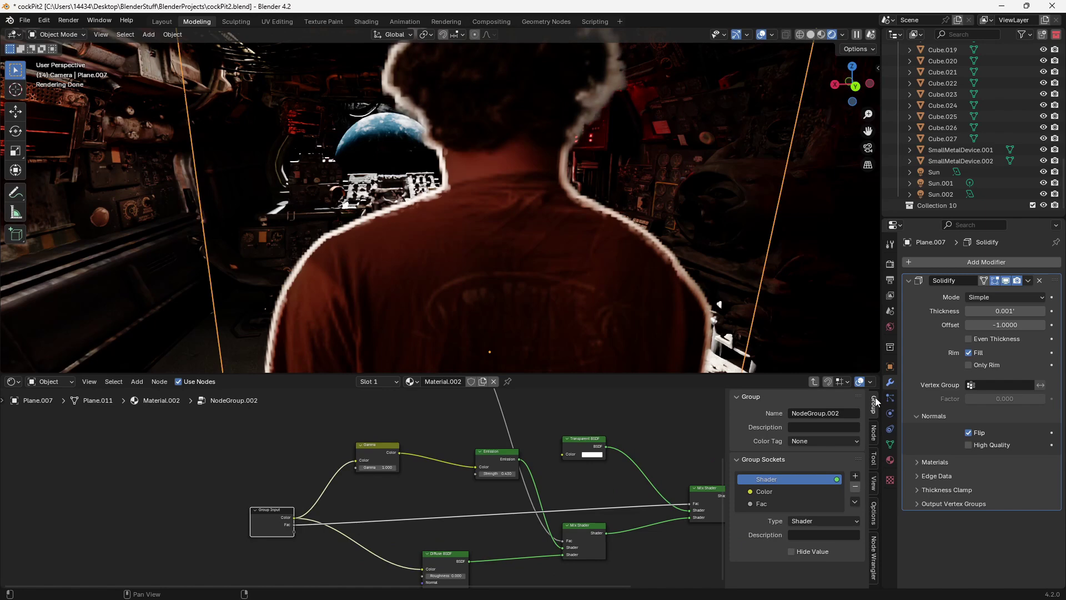
{"action": "left_click", "coordinate": [759, 503]}
{"action": "type", "text": "Al"}
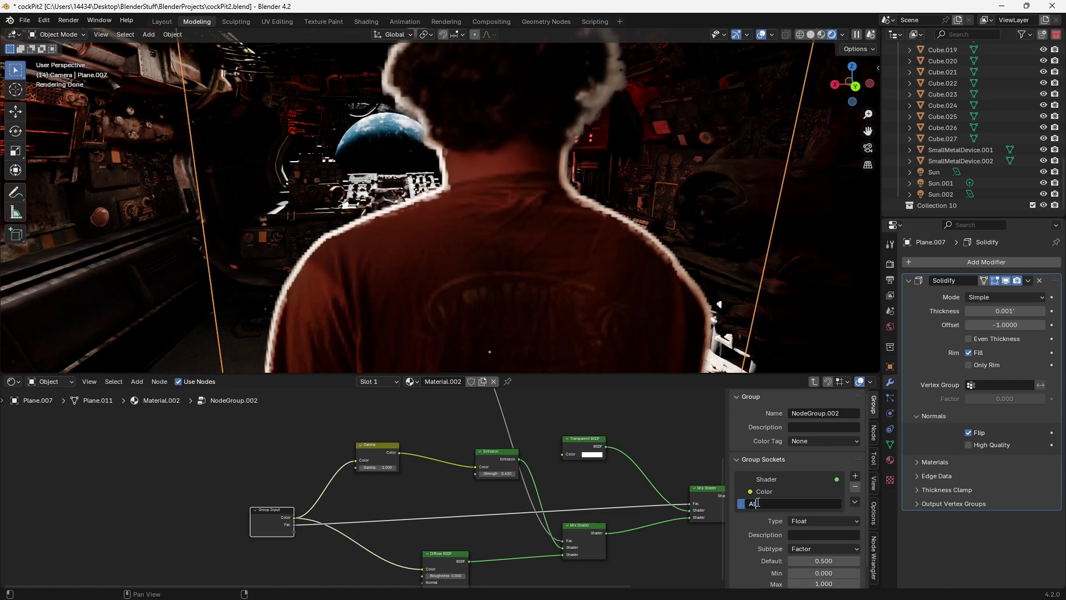
{"action": "type", "text": "pha"}
{"action": "key", "text": "Return"}
Expose the Gamma node's gamma value and the Emission node's strength as inputs of the node group
{"action": "middle_click_drag", "start_coordinate": [306, 504], "coordinate": [338, 489]}
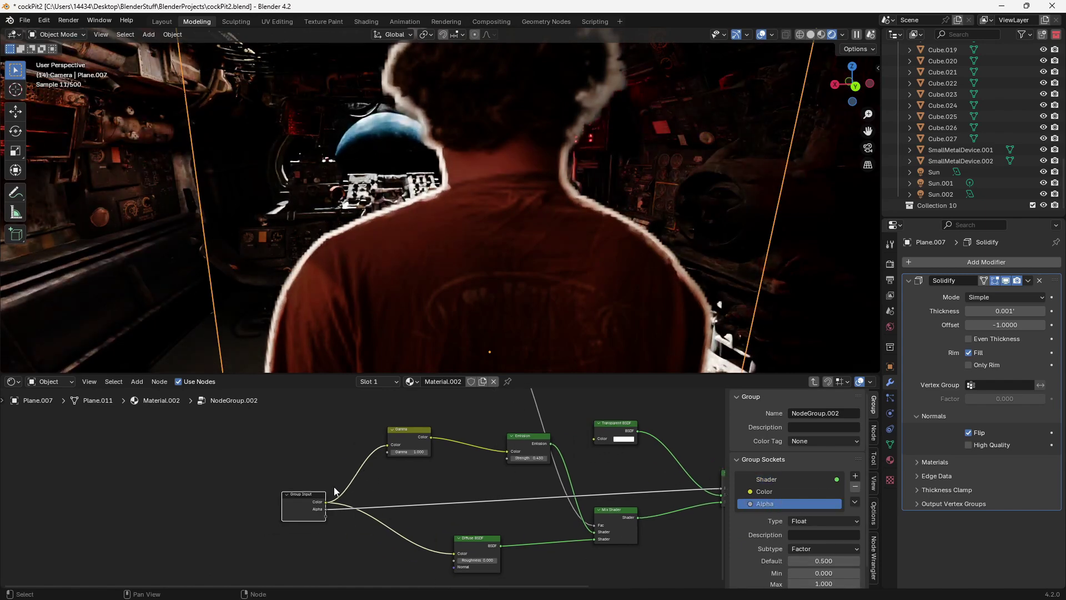
{"action": "left_click_drag", "start_coordinate": [320, 497], "coordinate": [322, 471]}
{"action": "scroll", "coordinate": [370, 468], "scroll_direction": "up", "scroll_amount": 3}
{"action": "middle_click_drag", "start_coordinate": [370, 467], "coordinate": [418, 462]}
{"action": "left_click_drag", "start_coordinate": [439, 442], "coordinate": [360, 491]}
{"action": "left_click_drag", "start_coordinate": [591, 451], "coordinate": [338, 481]}
Rename the group's gamma input socket to Smooth and leave the node group
{"action": "double_click", "coordinate": [762, 518]}
{"action": "type", "text": "EdgeSmooth"}
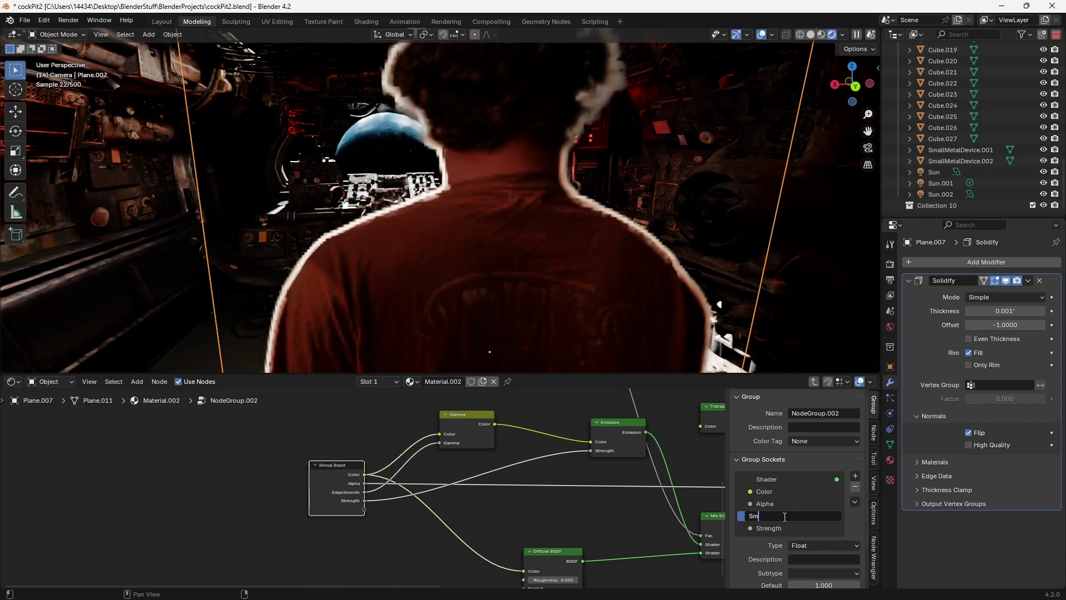
{"action": "key", "text": "Return"}
{"action": "key", "text": "Tab"}
Reposition the node group in the material and set its Smooth value to 2.300
{"action": "scroll", "coordinate": [341, 485], "scroll_direction": "up", "scroll_amount": 6}
{"action": "left_click_drag", "start_coordinate": [399, 440], "coordinate": [239, 553]}
{"action": "middle_click_drag", "start_coordinate": [240, 552], "coordinate": [394, 423]}
{"action": "scroll", "coordinate": [384, 465], "scroll_direction": "up", "scroll_amount": 2}
{"action": "scroll", "coordinate": [384, 466], "scroll_direction": "up", "scroll_amount": 1}
{"action": "left_click_drag", "start_coordinate": [401, 471], "coordinate": [412, 471]}
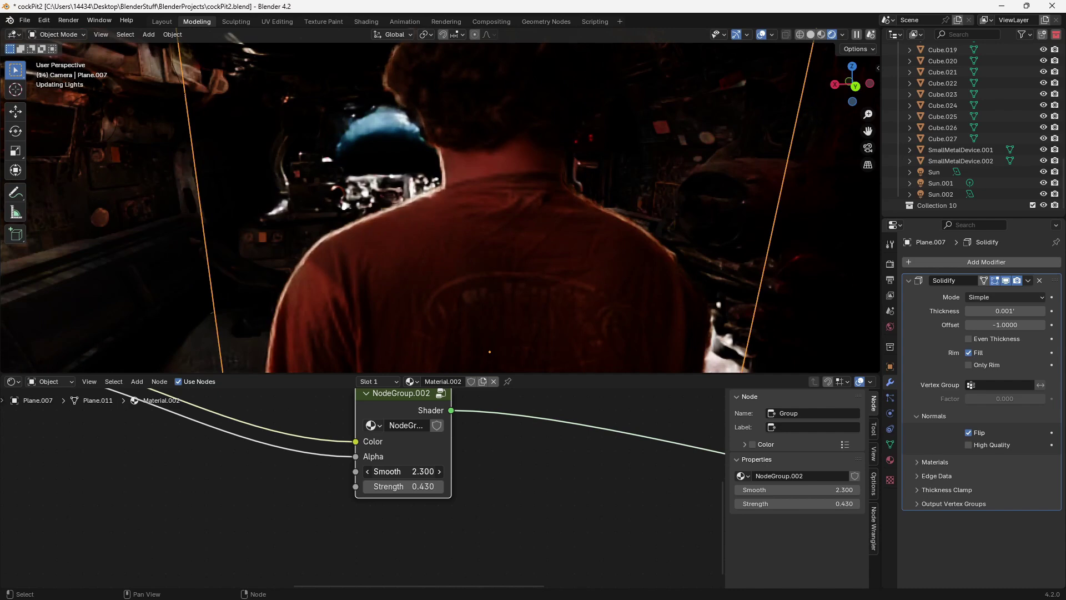
Raise the node group's Strength to 2.030 and view the scene through the camera
{"action": "middle_click_drag", "start_coordinate": [428, 235], "coordinate": [472, 265]}
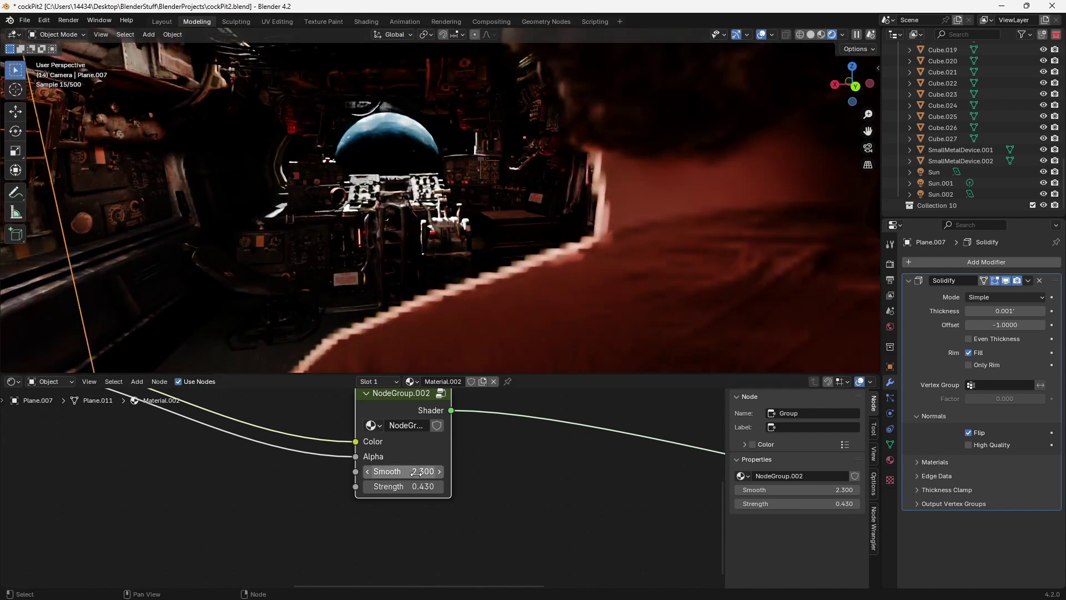
{"action": "left_click_drag", "start_coordinate": [414, 484], "coordinate": [444, 484]}
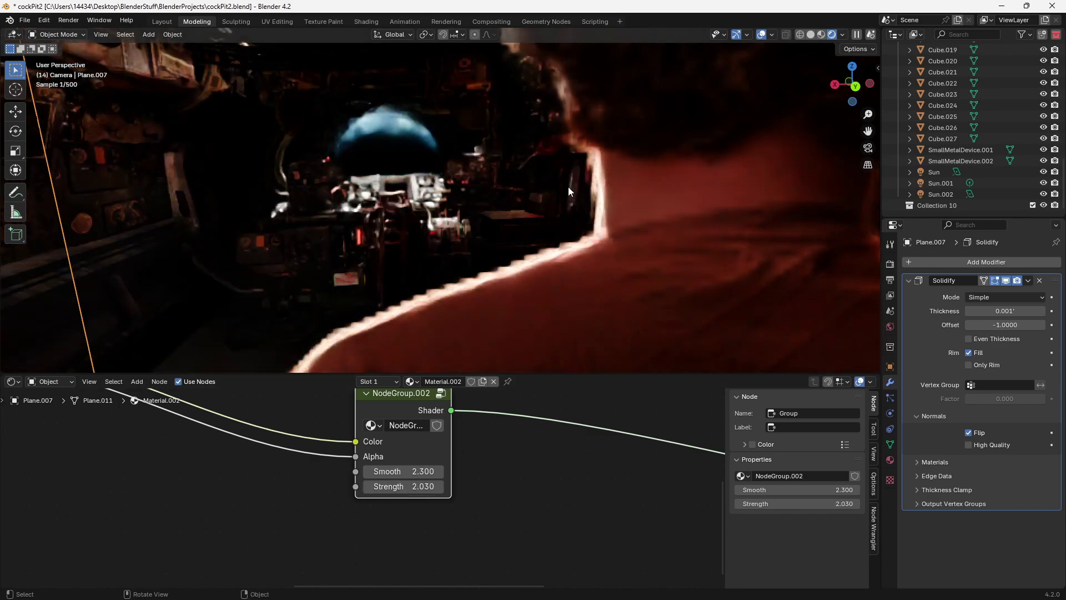
{"action": "scroll", "coordinate": [573, 231], "scroll_direction": "down", "scroll_amount": 5}
{"action": "key", "text": "KP_0"}
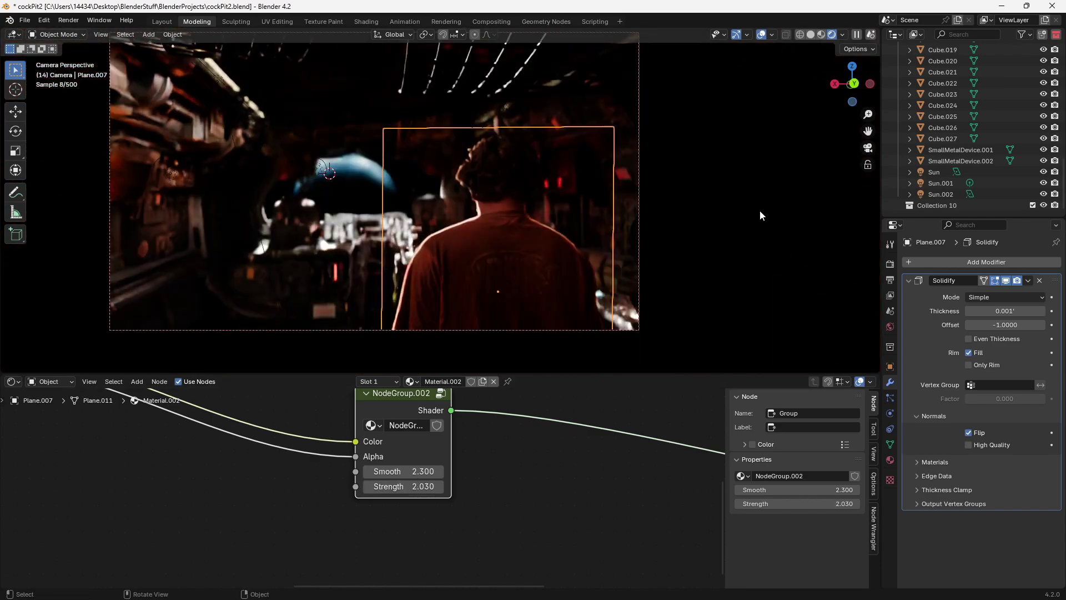
Examine the figure's glowing edges against the cockpit background in the camera view, near and far
{"action": "left_click", "coordinate": [596, 236], "text": "shift"}
{"action": "scroll", "coordinate": [528, 235], "scroll_direction": "up", "scroll_amount": 4}
{"action": "left_click", "coordinate": [391, 209]}
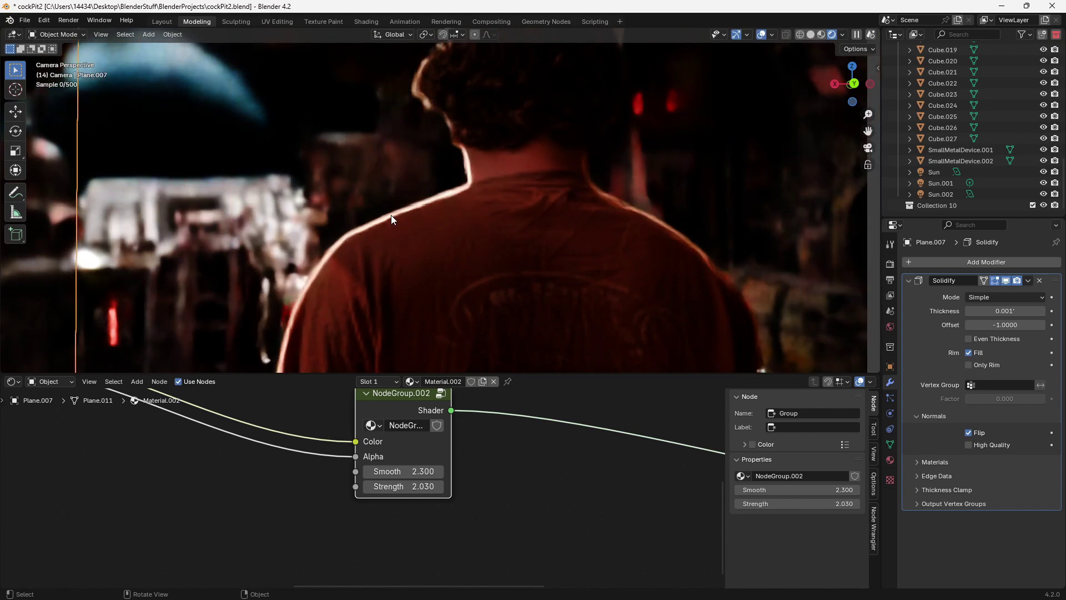
{"action": "scroll", "coordinate": [474, 149], "scroll_direction": "up", "scroll_amount": 3}
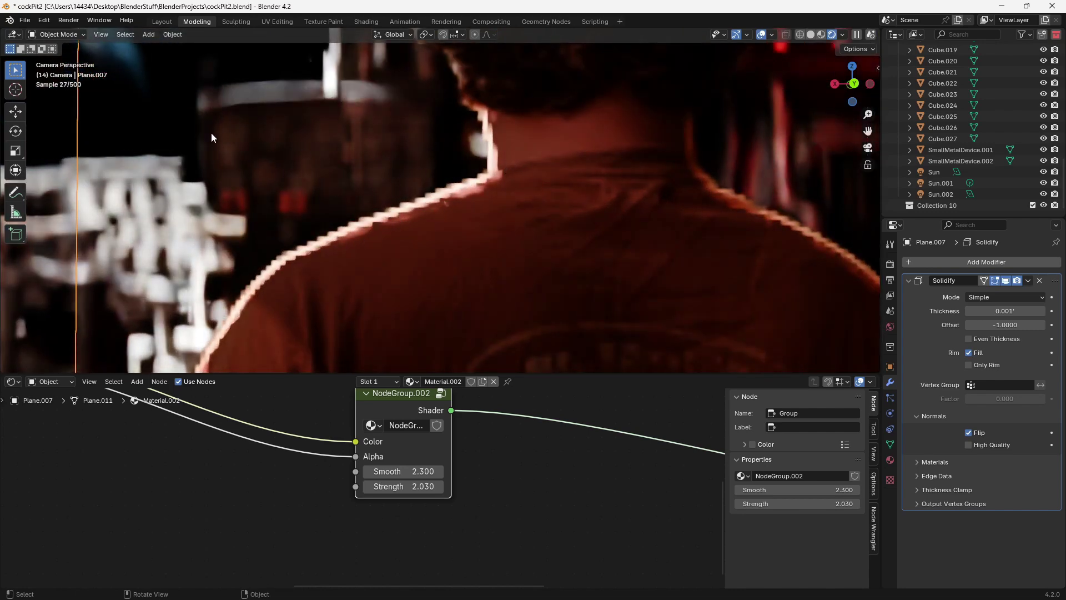
{"action": "scroll", "coordinate": [282, 163], "scroll_direction": "down", "scroll_amount": 3}
{"action": "scroll", "coordinate": [284, 164], "scroll_direction": "down", "scroll_amount": 3}
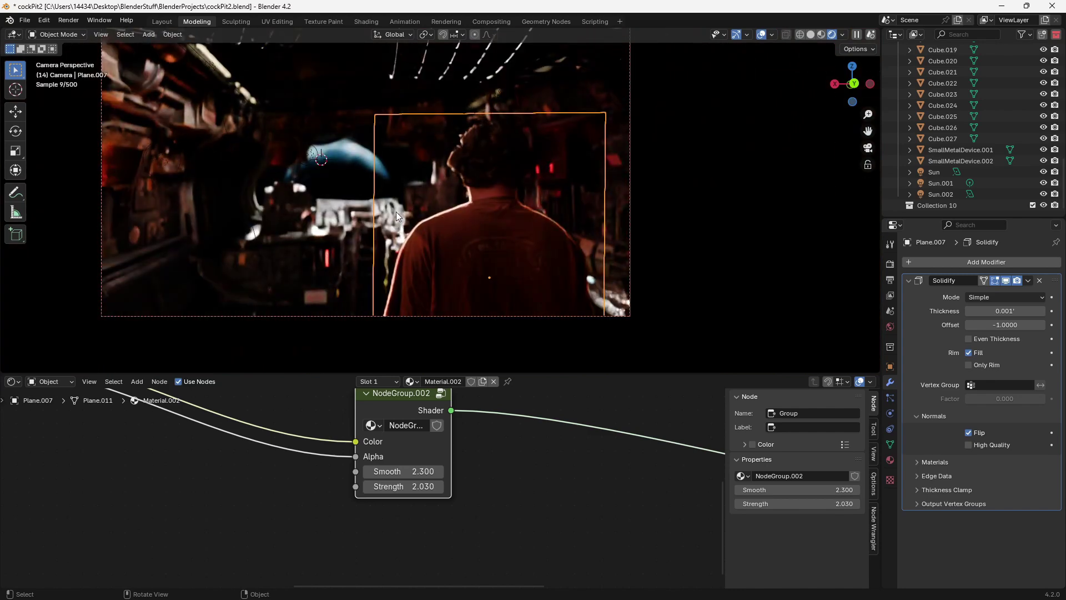
{"action": "scroll", "coordinate": [532, 222], "scroll_direction": "up", "scroll_amount": 8}
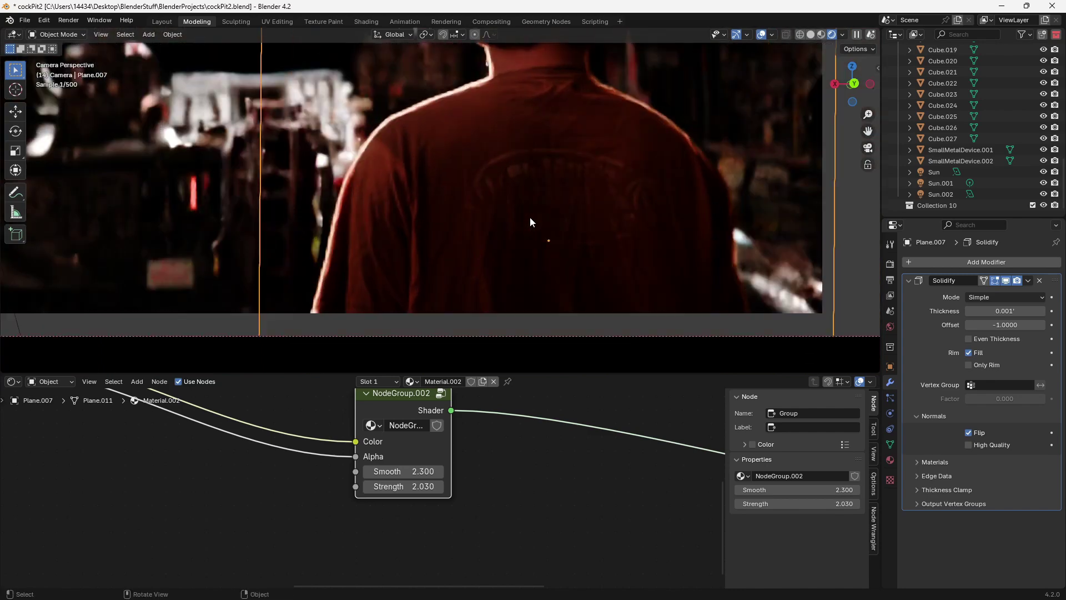
{"action": "scroll", "coordinate": [536, 289], "scroll_direction": "down", "scroll_amount": 2}
{"action": "scroll", "coordinate": [527, 267], "scroll_direction": "up", "scroll_amount": 4}
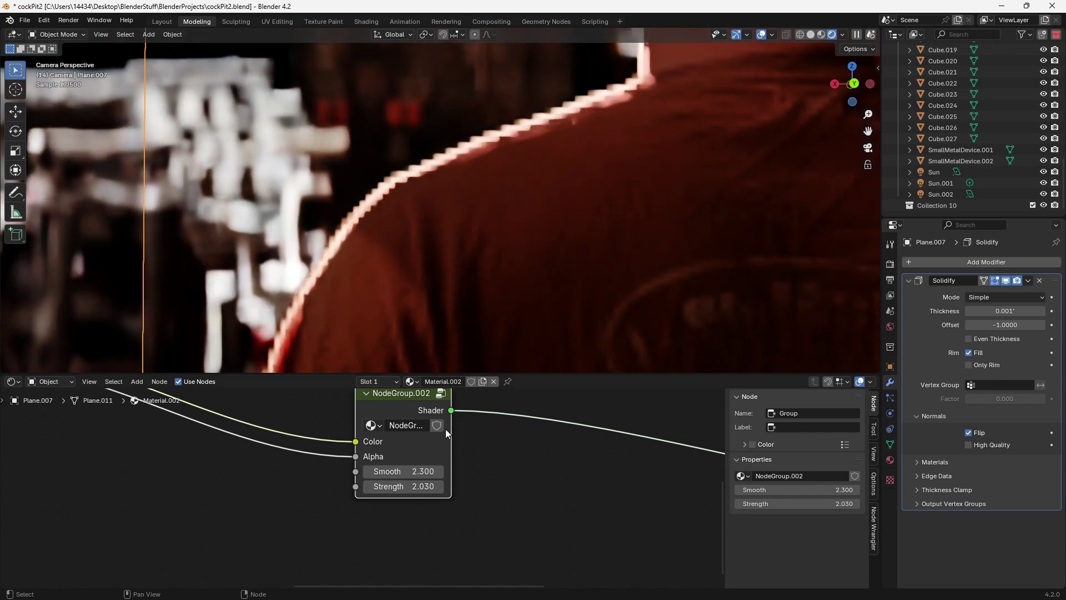
Set the node group's Strength to 2.000
{"action": "scroll", "coordinate": [438, 165], "scroll_direction": "down", "scroll_amount": 8}
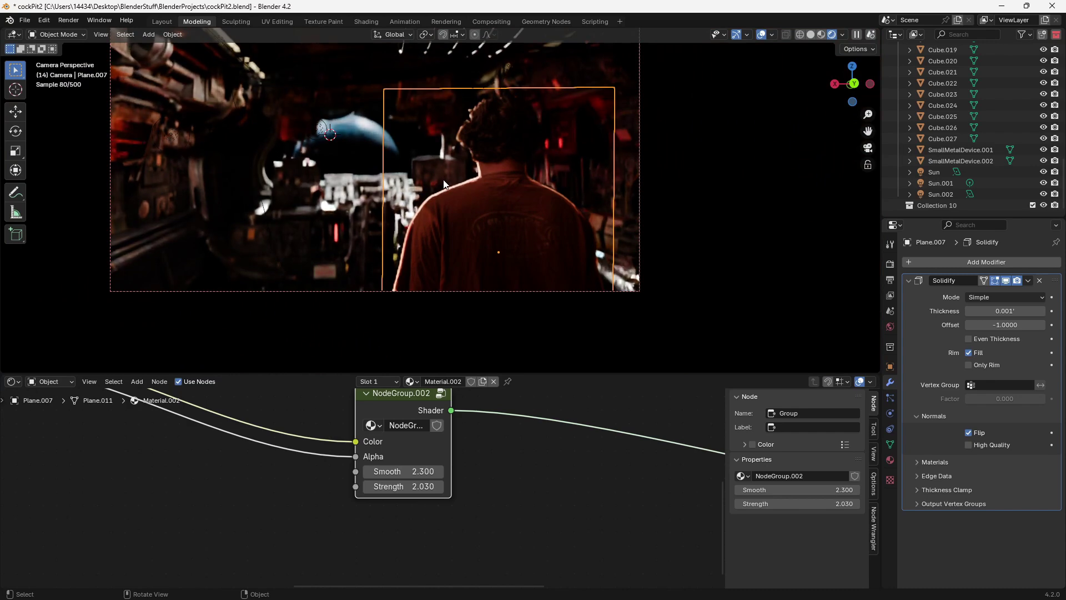
{"action": "scroll", "coordinate": [536, 215], "scroll_direction": "up", "scroll_amount": 8}
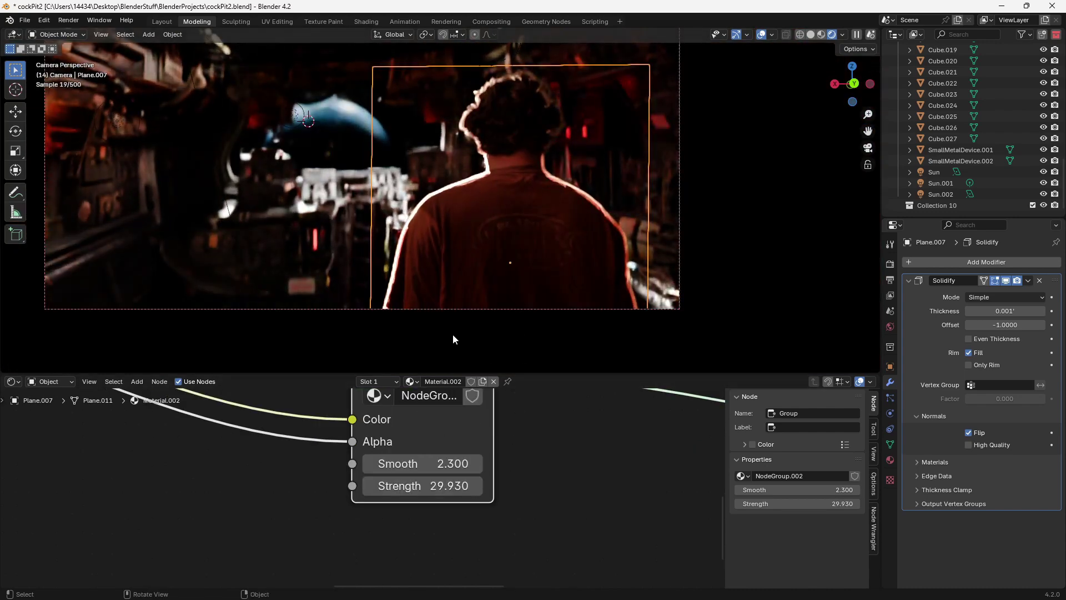
{"action": "key", "text": "Return"}
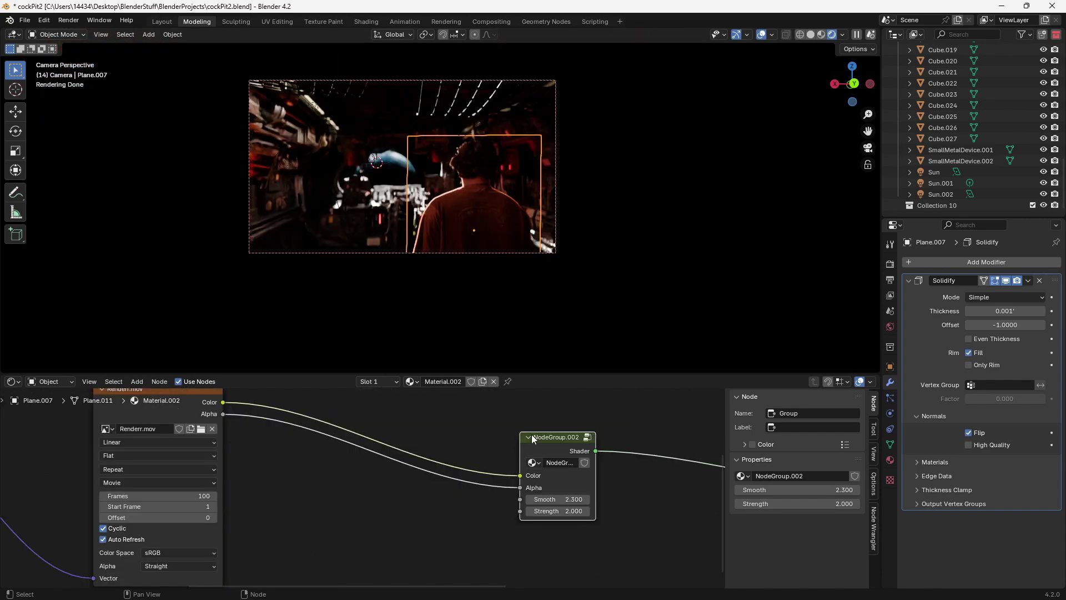
Inside the node group, insert a Hue/Saturation/Value node on the link between the Gamma and Emission nodes
{"action": "key", "text": "Tab"}
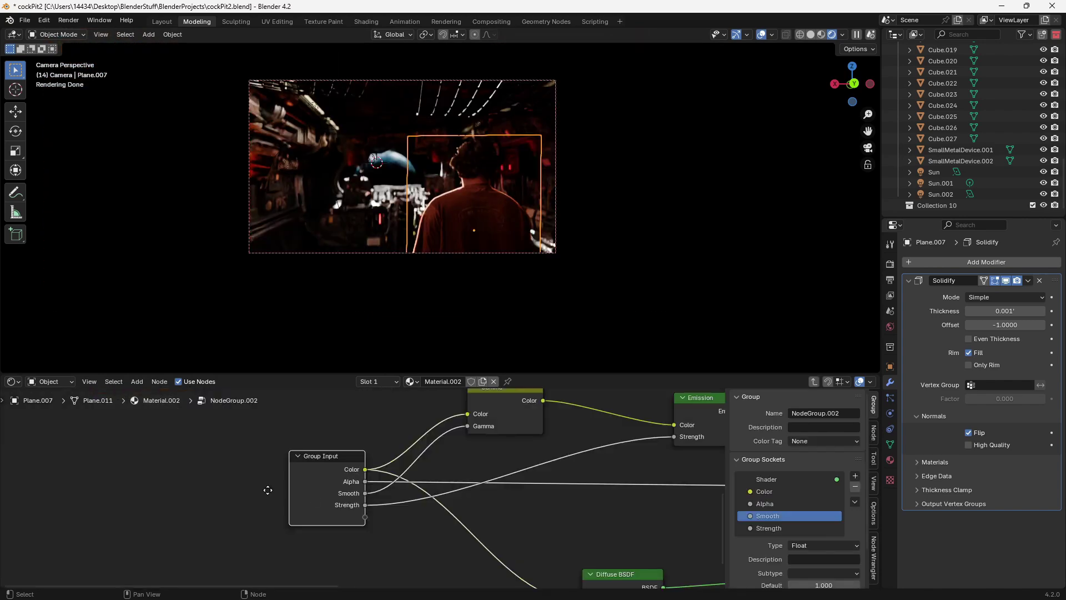
{"action": "middle_click_drag", "start_coordinate": [419, 430], "coordinate": [399, 466]}
{"action": "left_click_drag", "start_coordinate": [498, 432], "coordinate": [501, 430]}
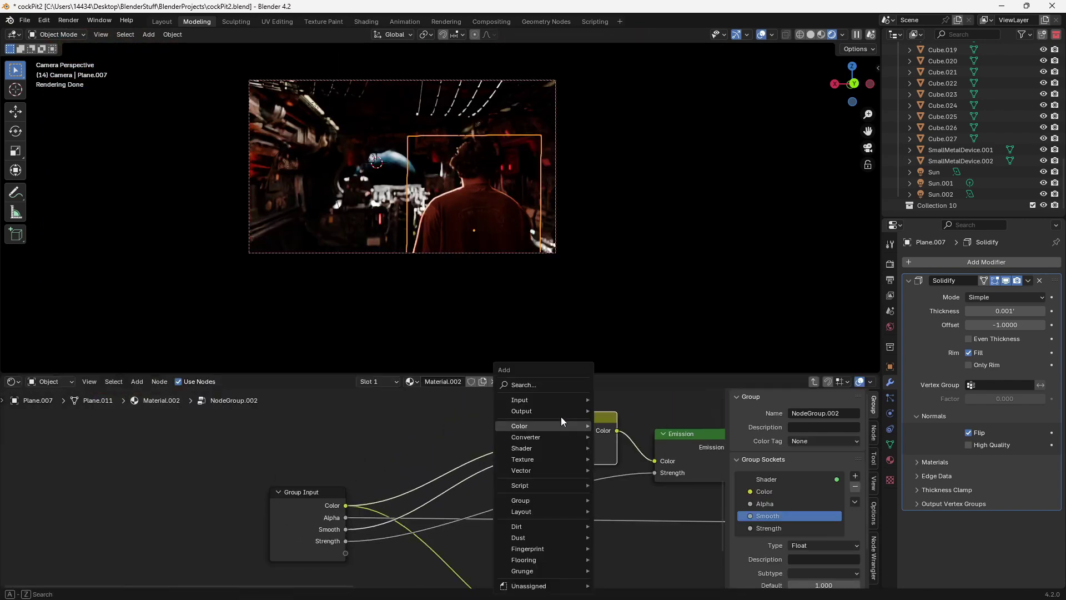
{"action": "left_click", "coordinate": [543, 384]}
{"action": "type", "text": "hu"}
{"action": "key", "text": "Return"}
{"action": "left_click", "coordinate": [435, 416]}
Expose the new node's Saturation as a node group input and return to the main material
{"action": "scroll", "coordinate": [438, 461], "scroll_direction": "up", "scroll_amount": 3}
{"action": "middle_click_drag", "start_coordinate": [439, 461], "coordinate": [549, 427]}
{"action": "left_click_drag", "start_coordinate": [550, 427], "coordinate": [433, 543]}
{"action": "left_click", "coordinate": [395, 497]}
{"action": "key", "text": "Tab"}
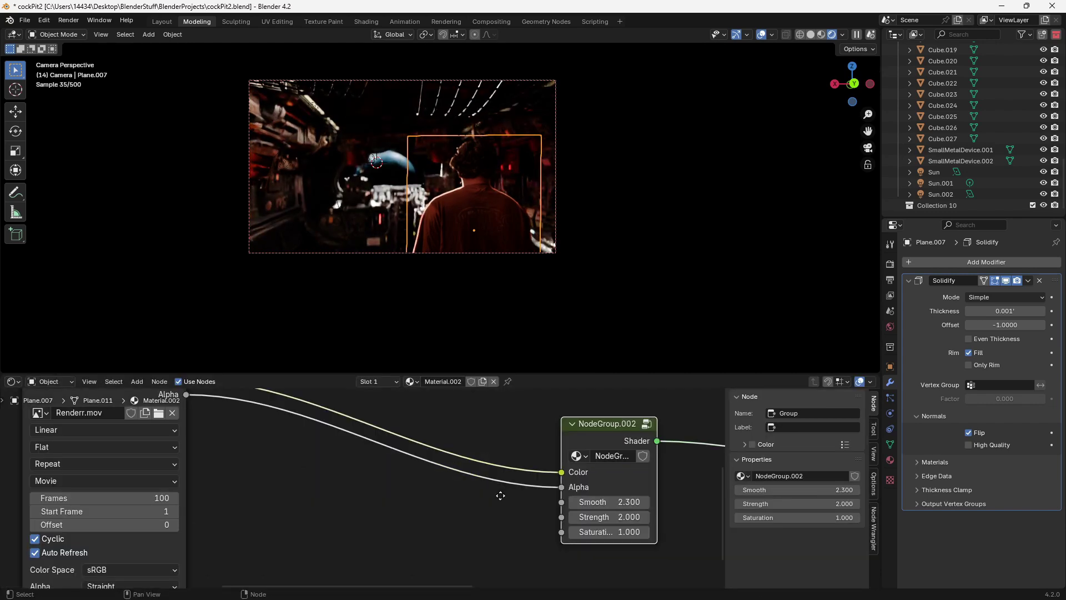
Test the node group's Saturation at 2.000, and settle on Smooth 2.400, Strength 0.700 and Saturation 1.000
{"action": "scroll", "coordinate": [392, 522], "scroll_direction": "up", "scroll_amount": 5}
{"action": "left_click_drag", "start_coordinate": [394, 534], "coordinate": [422, 535]}
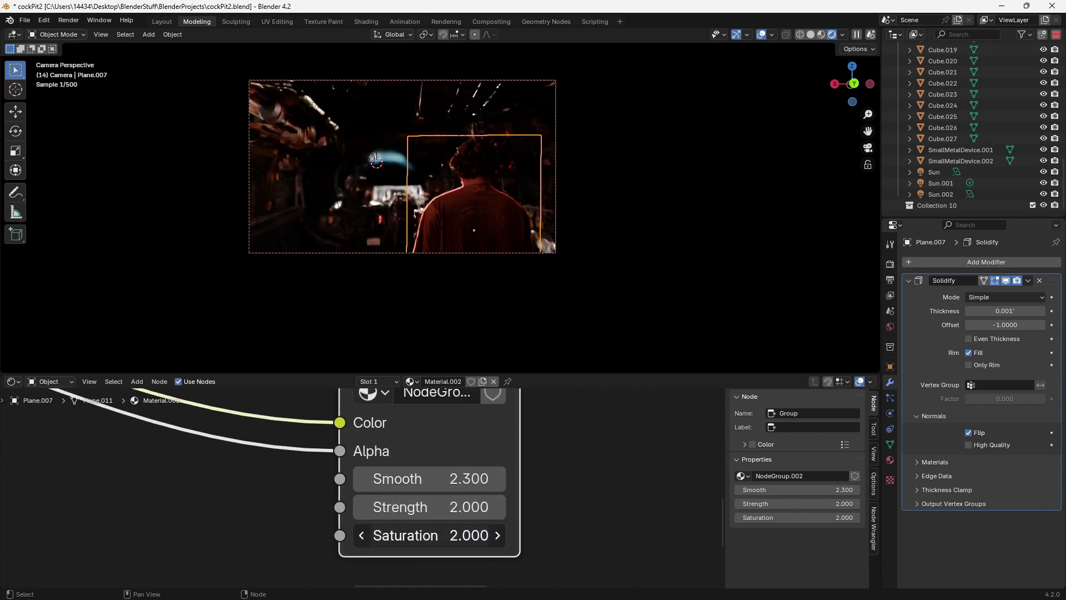
{"action": "scroll", "coordinate": [462, 271], "scroll_direction": "up", "scroll_amount": 6}
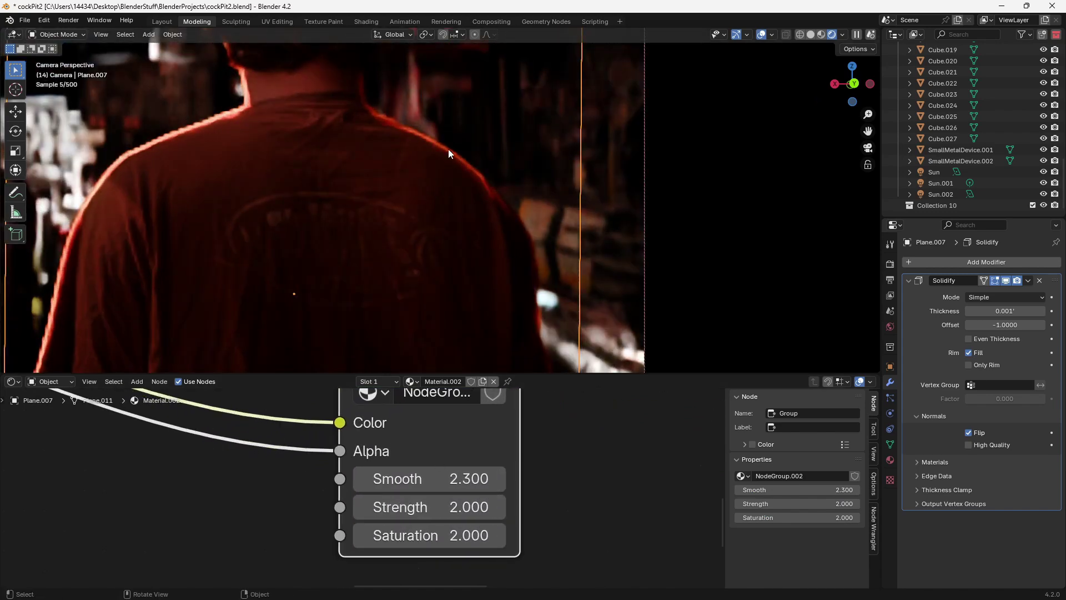
{"action": "scroll", "coordinate": [322, 235], "scroll_direction": "down", "scroll_amount": 5}
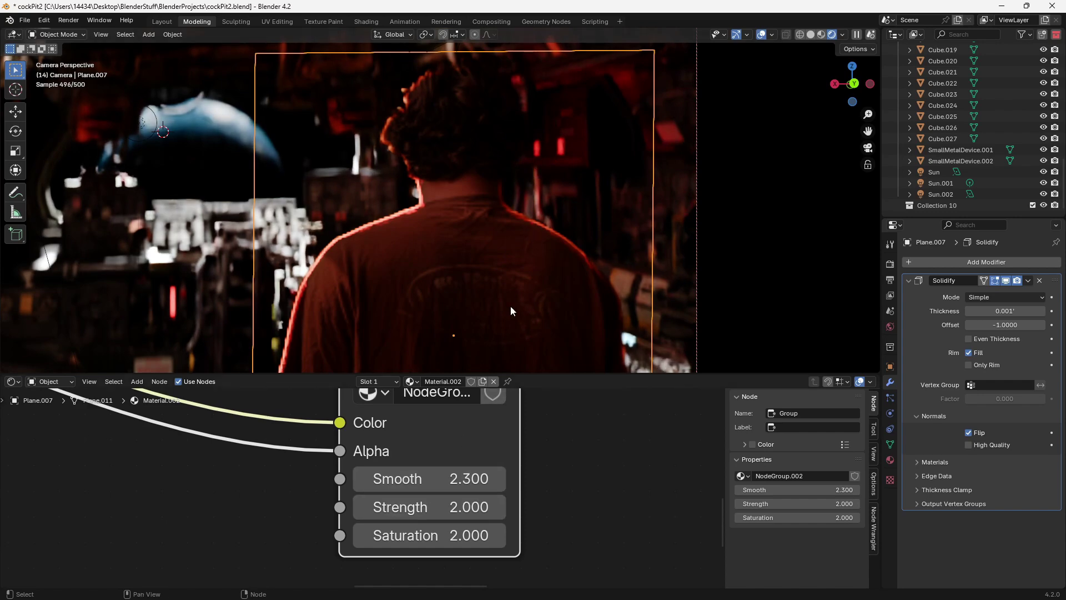
{"action": "left_click_drag", "start_coordinate": [438, 507], "coordinate": [415, 534]}
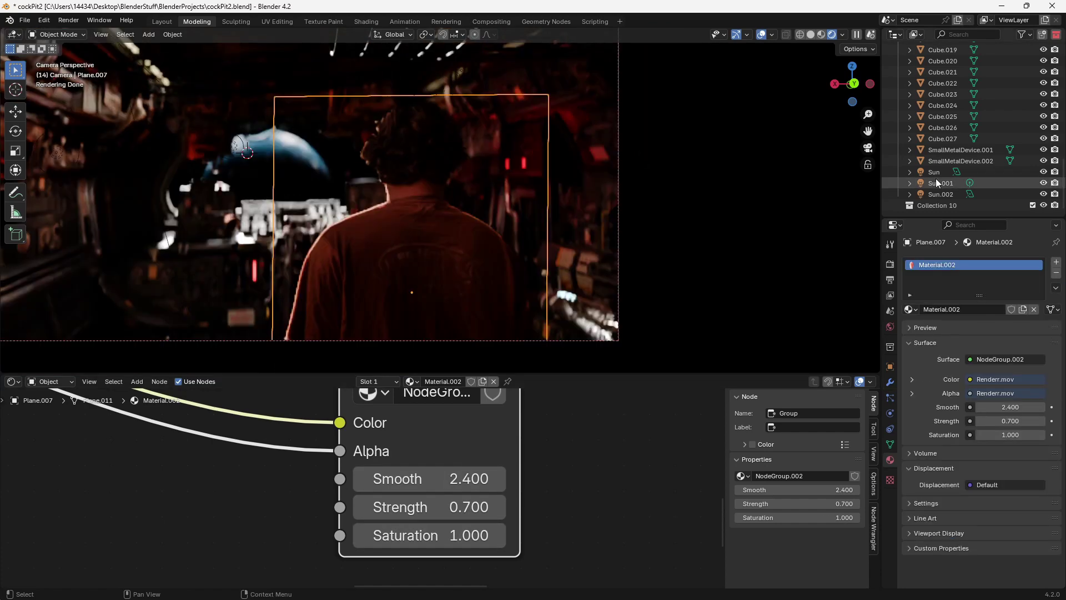
Move the Sun.001 light by about -0.83' in X, 0.07' in Y and -0.46' in Z
{"action": "left_click", "coordinate": [936, 179]}
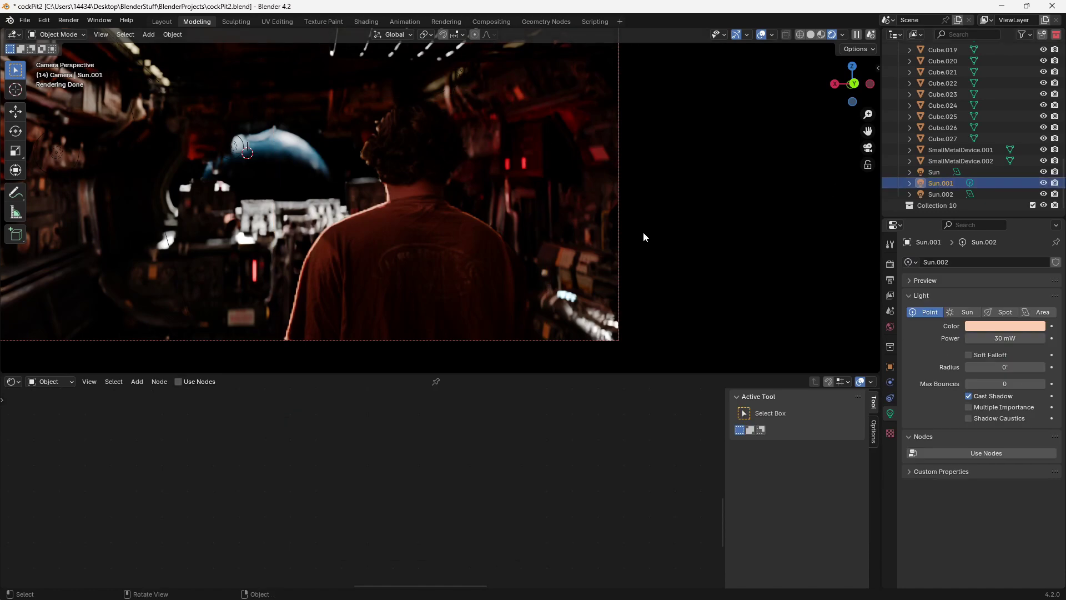
{"action": "key", "text": "g"}
{"action": "key", "text": "y"}
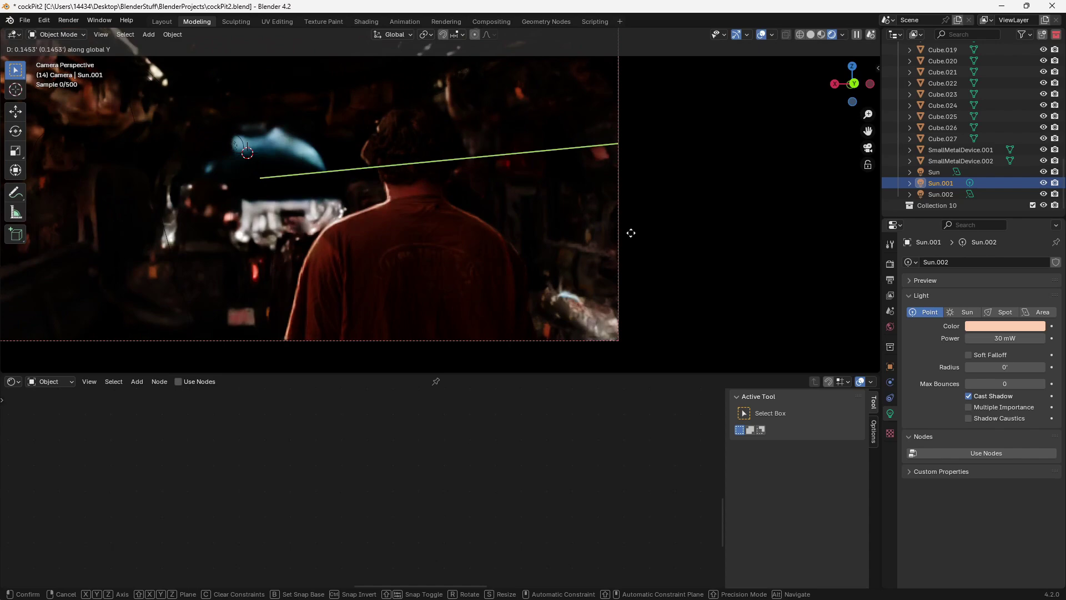
{"action": "left_click", "coordinate": [506, 242]}
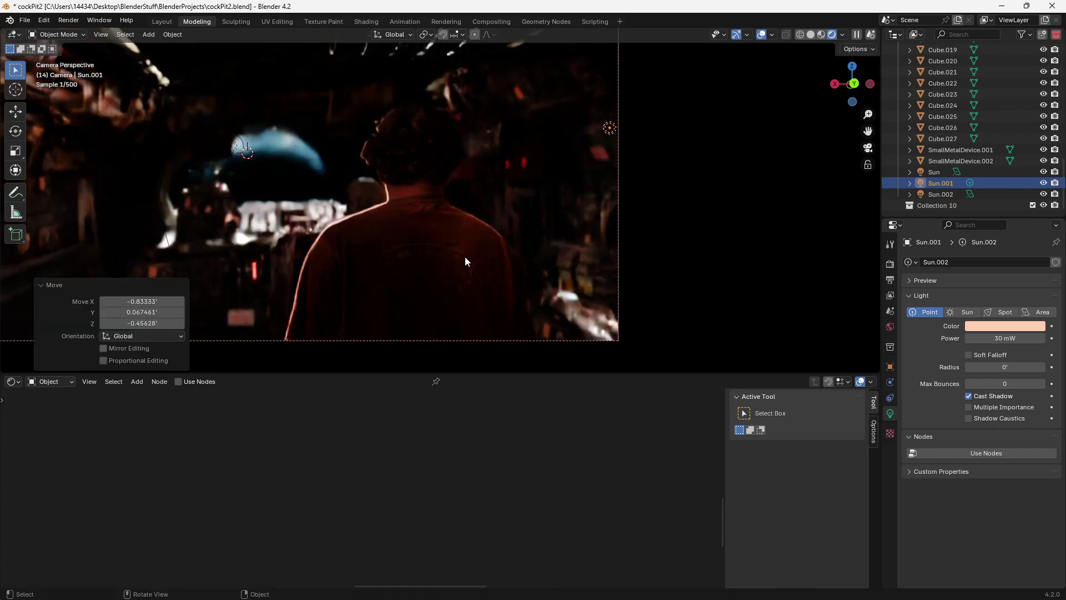
Select the footage plane and examine the rim light's pixel edges along the figure's neck and shoulder up close
{"action": "left_click", "coordinate": [466, 261]}
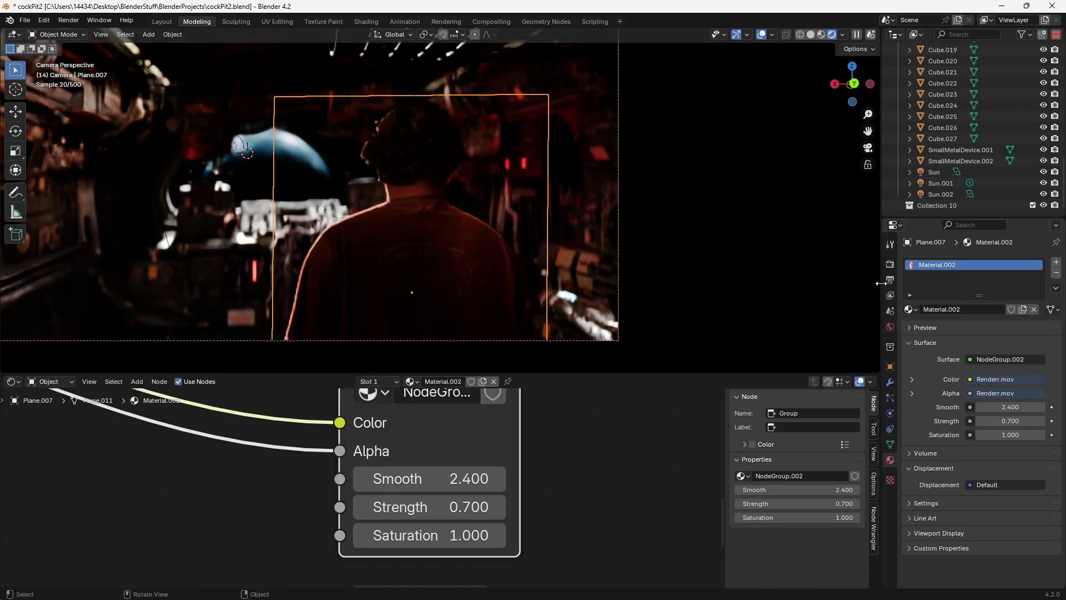
{"action": "scroll", "coordinate": [938, 189], "scroll_direction": "up", "scroll_amount": 6}
{"action": "scroll", "coordinate": [407, 199], "scroll_direction": "up", "scroll_amount": 8}
{"action": "middle_click_drag", "start_coordinate": [333, 195], "coordinate": [415, 208], "text": "shift"}
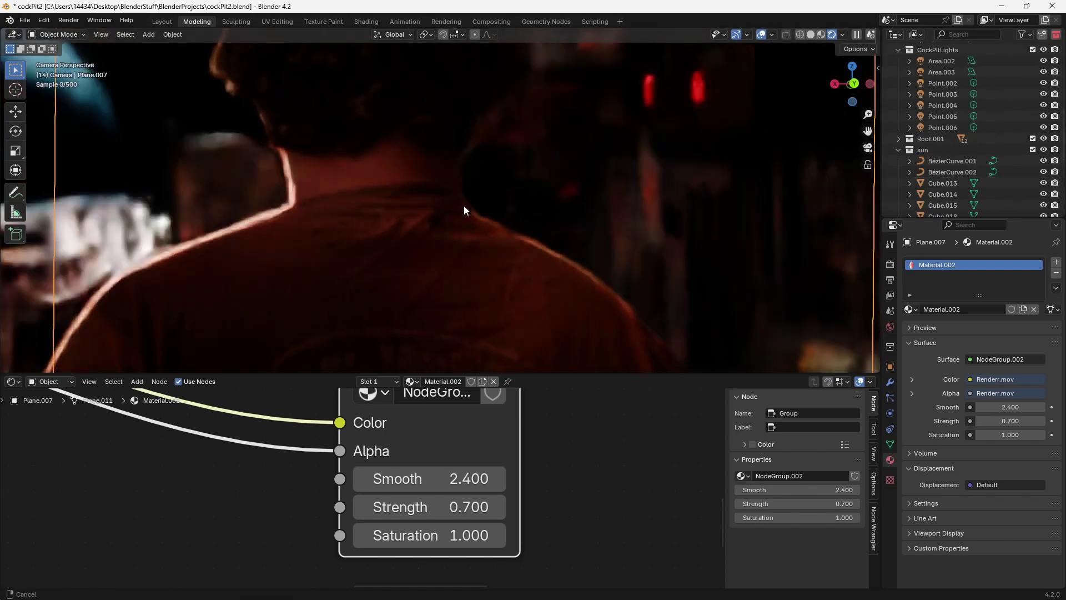
{"action": "scroll", "coordinate": [405, 222], "scroll_direction": "up", "scroll_amount": 5}
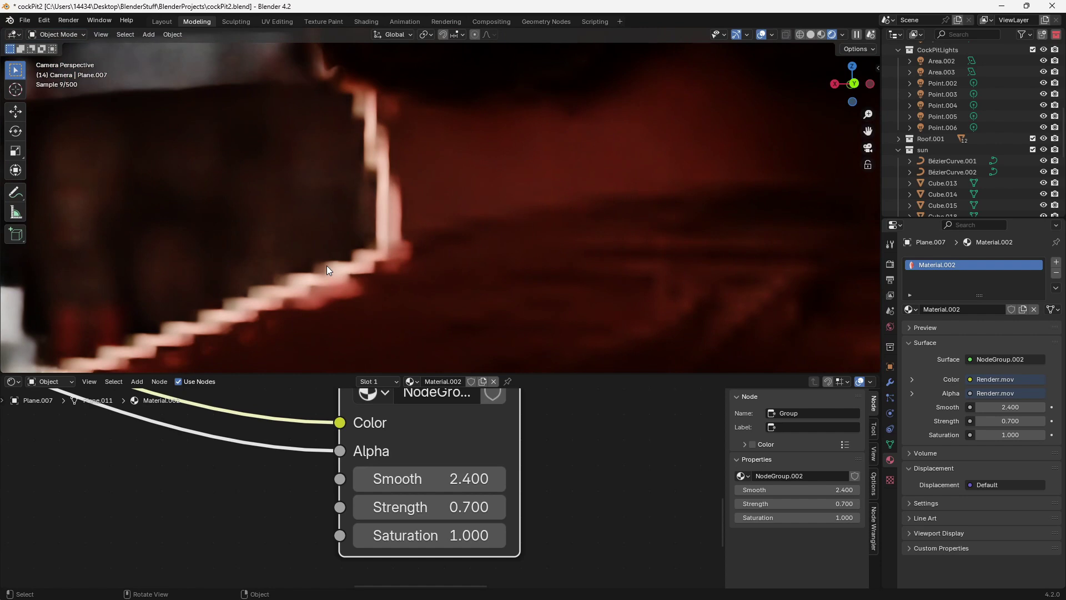
Remove Plane.007 as the camera's depth of field focus object and check the figure's edges near and far
{"action": "scroll", "coordinate": [919, 100], "scroll_direction": "up", "scroll_amount": 8}
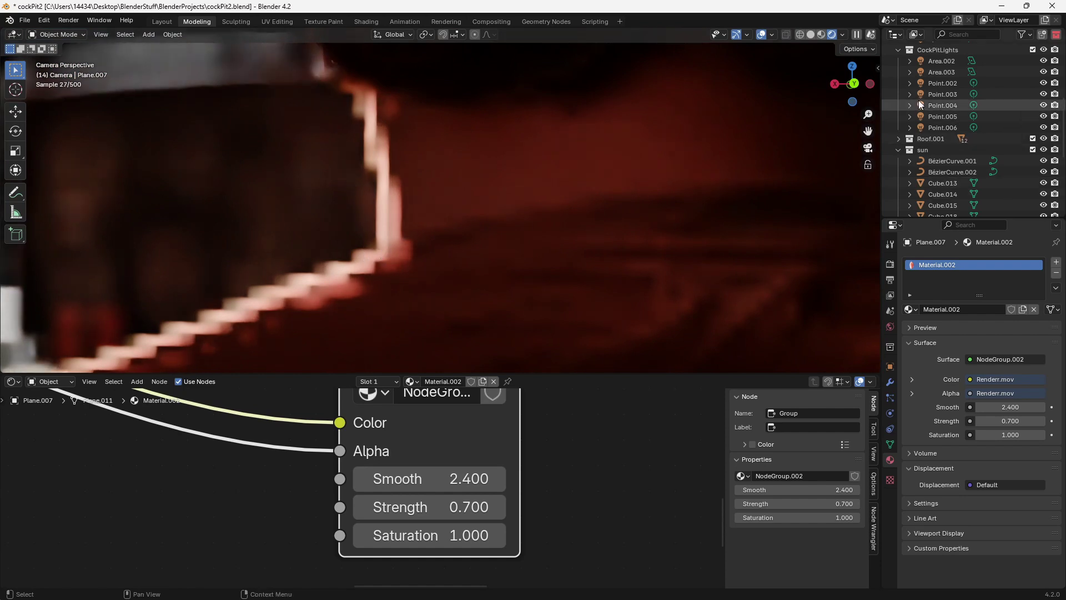
{"action": "left_click", "coordinate": [926, 101]}
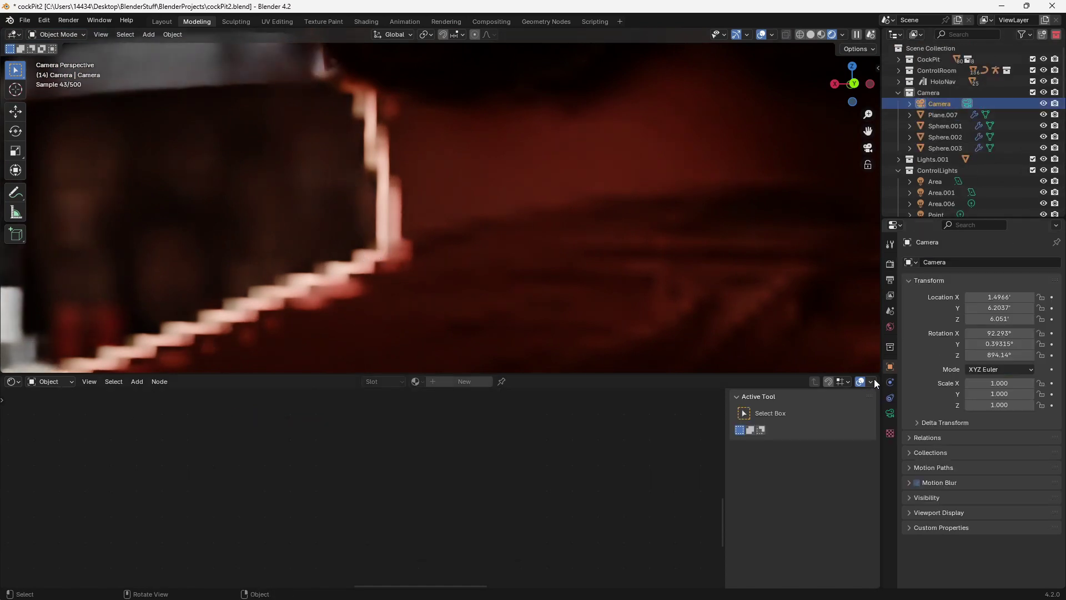
{"action": "left_click", "coordinate": [890, 412]}
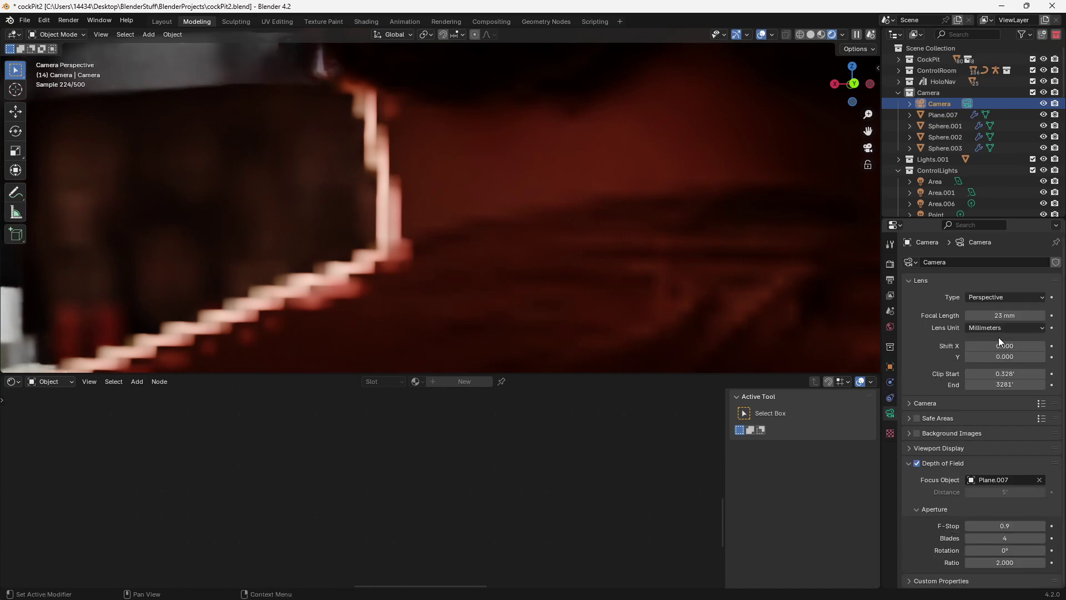
{"action": "left_click", "coordinate": [1039, 480]}
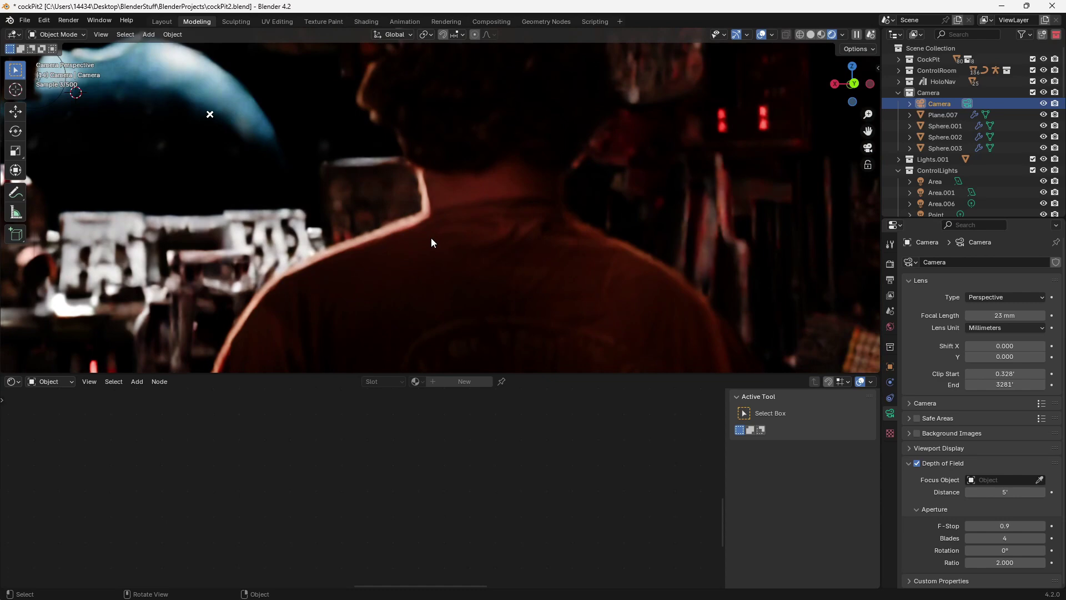
{"action": "middle_click_drag", "start_coordinate": [433, 242], "coordinate": [511, 263], "text": "shift"}
{"action": "scroll", "coordinate": [533, 269], "scroll_direction": "up", "scroll_amount": 5}
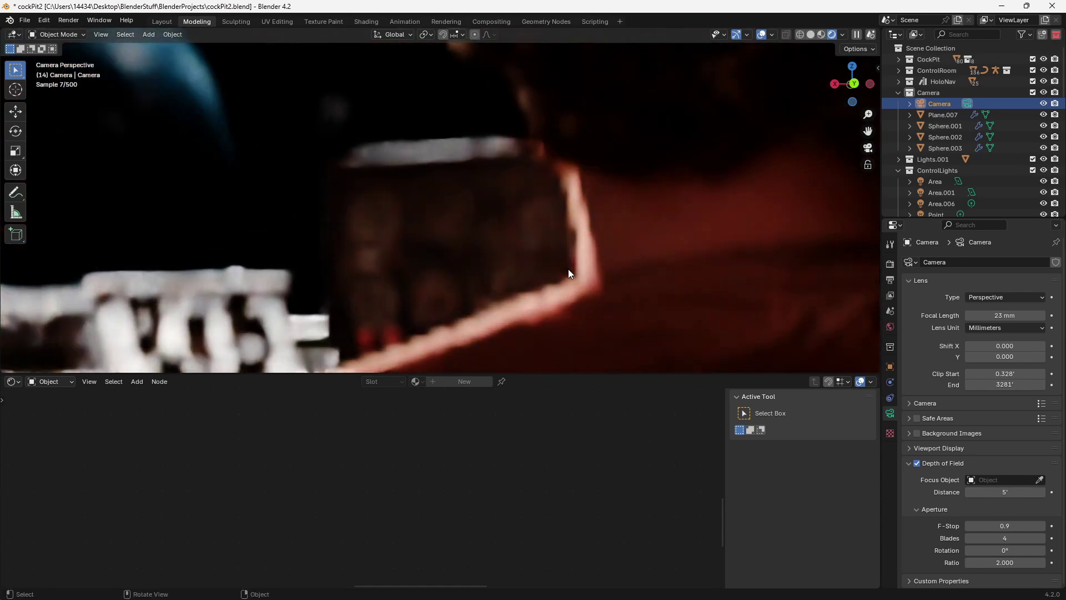
{"action": "scroll", "coordinate": [561, 239], "scroll_direction": "down", "scroll_amount": 5}
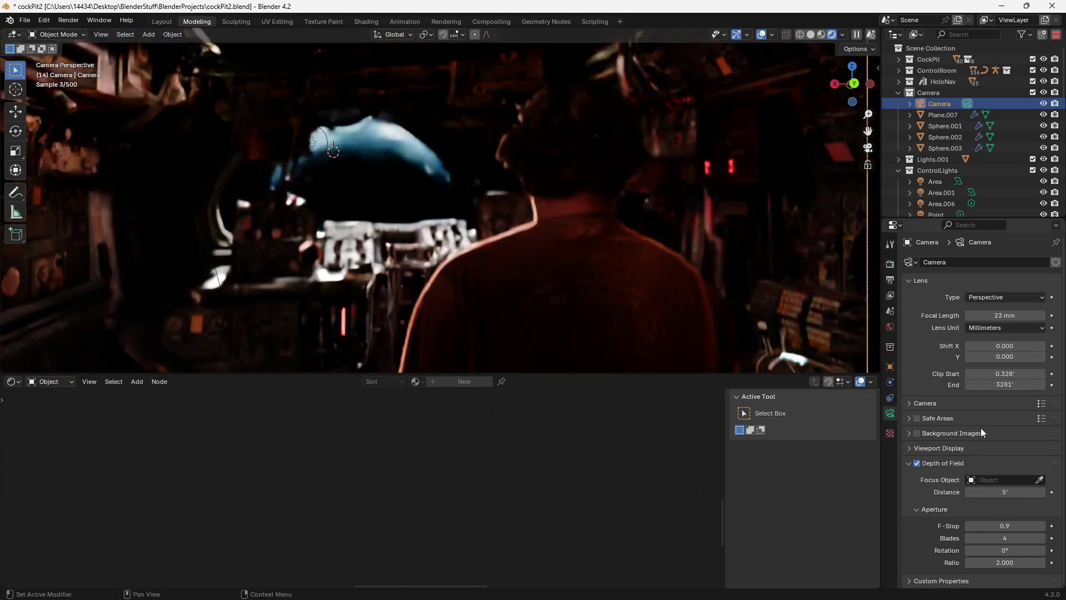
Set the camera's depth of field focus distance to 1000' and inspect the figure's blurred edges
{"action": "left_click", "coordinate": [1004, 492]}
{"action": "type", "text": "1000"}
{"action": "key", "text": "Return"}
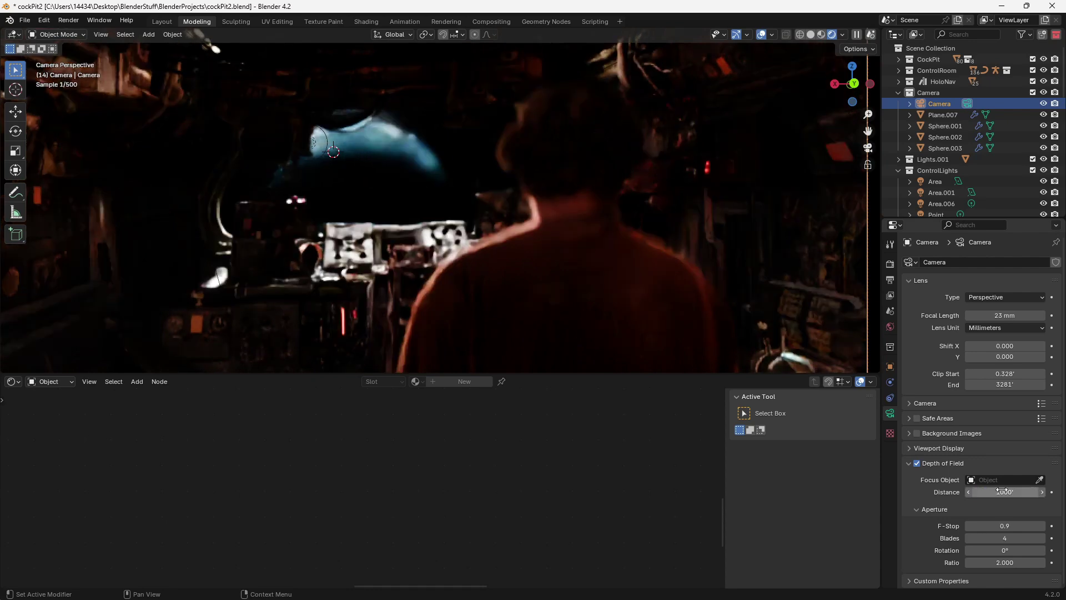
{"action": "scroll", "coordinate": [595, 240], "scroll_direction": "up", "scroll_amount": 2}
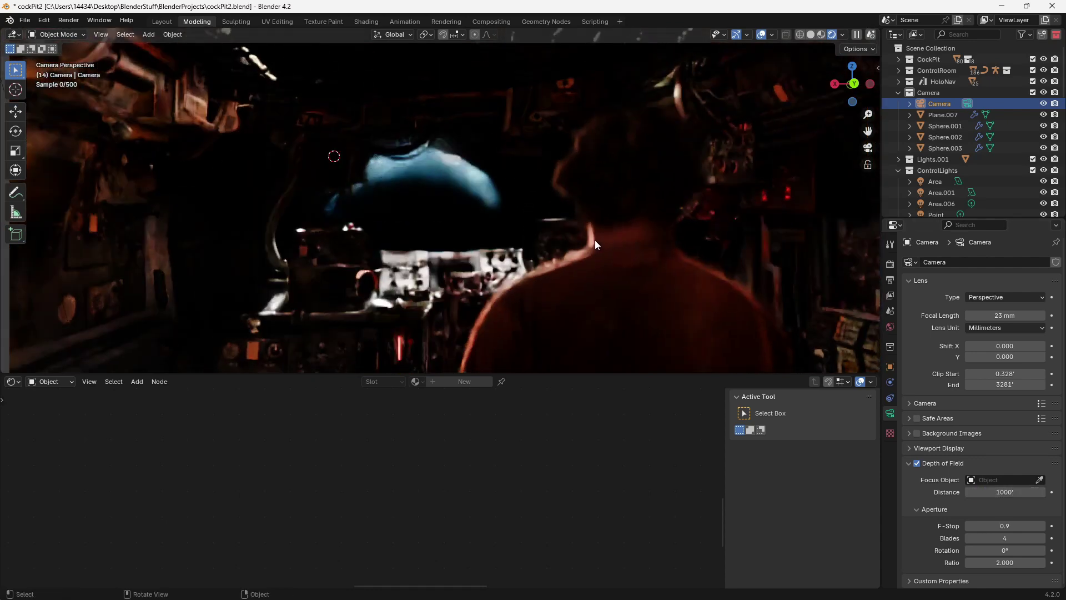
{"action": "scroll", "coordinate": [595, 240], "scroll_direction": "up", "scroll_amount": 3}
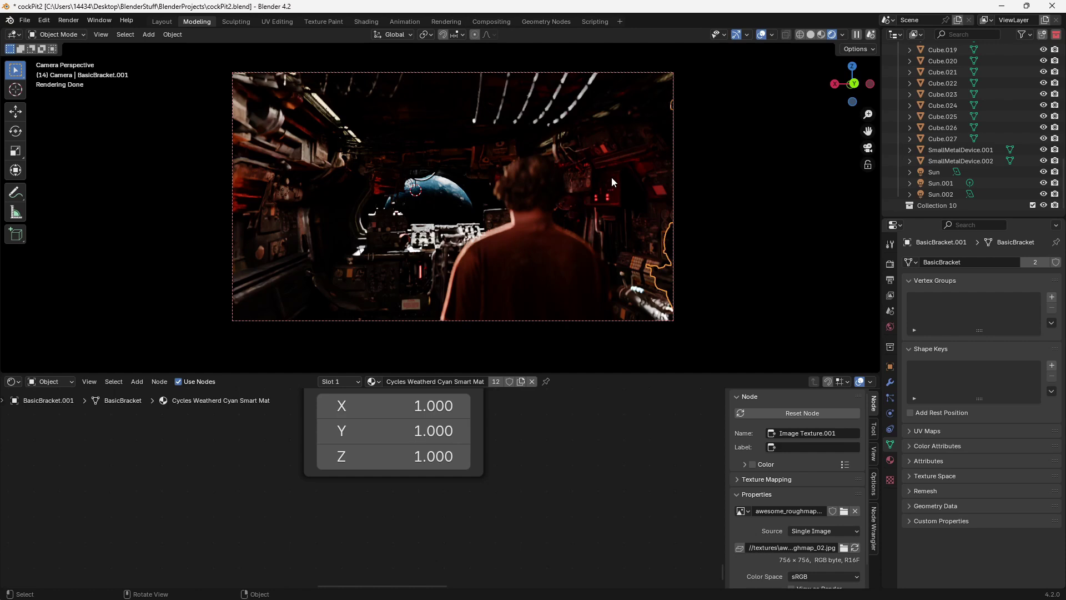
{"action": "left_click", "coordinate": [579, 270]}
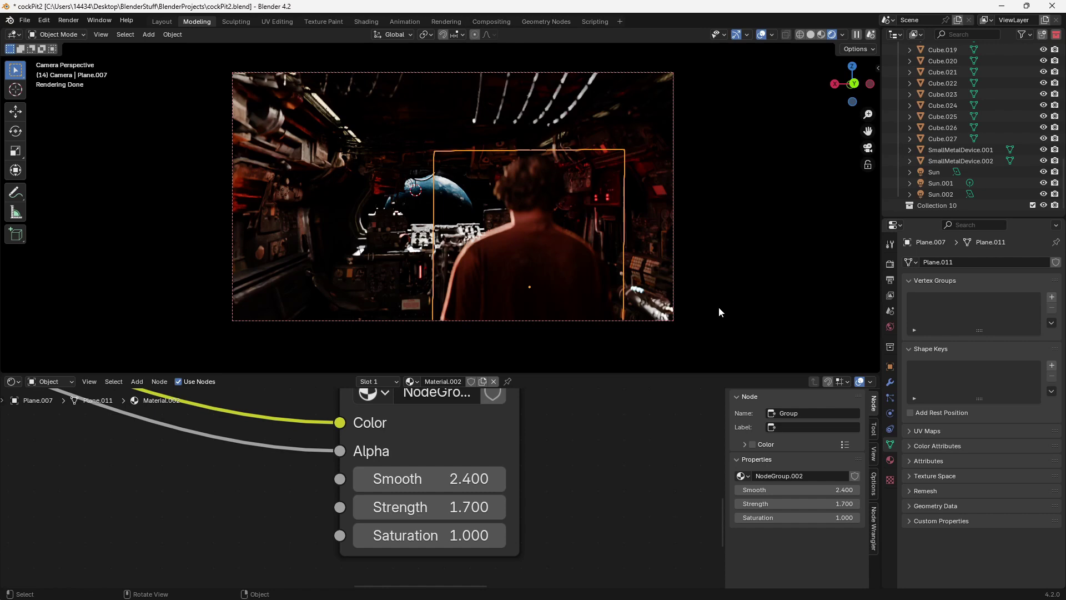
{"action": "left_click", "coordinate": [802, 231]}
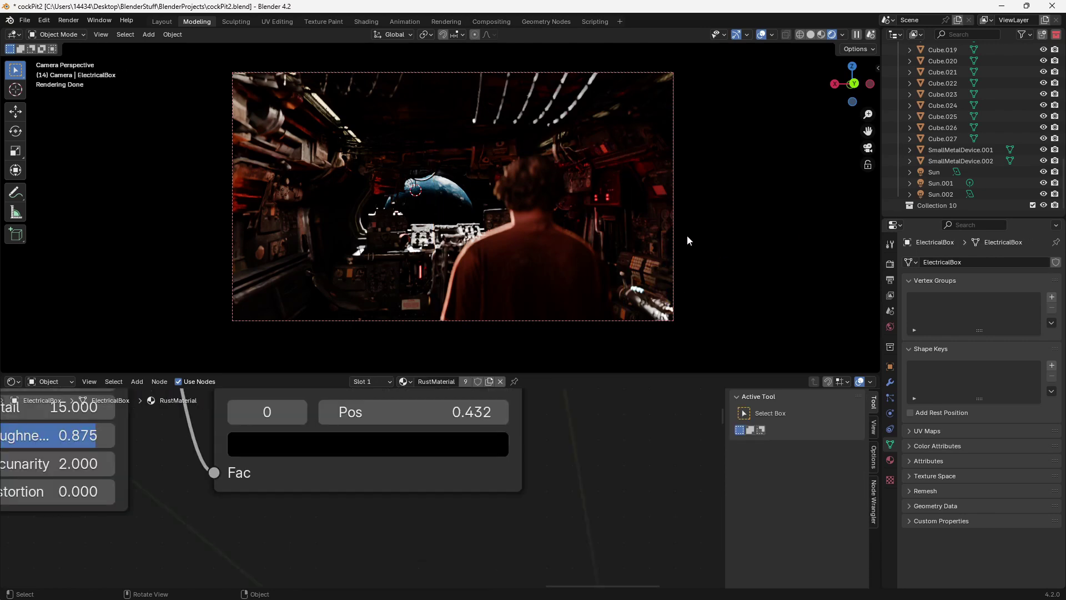